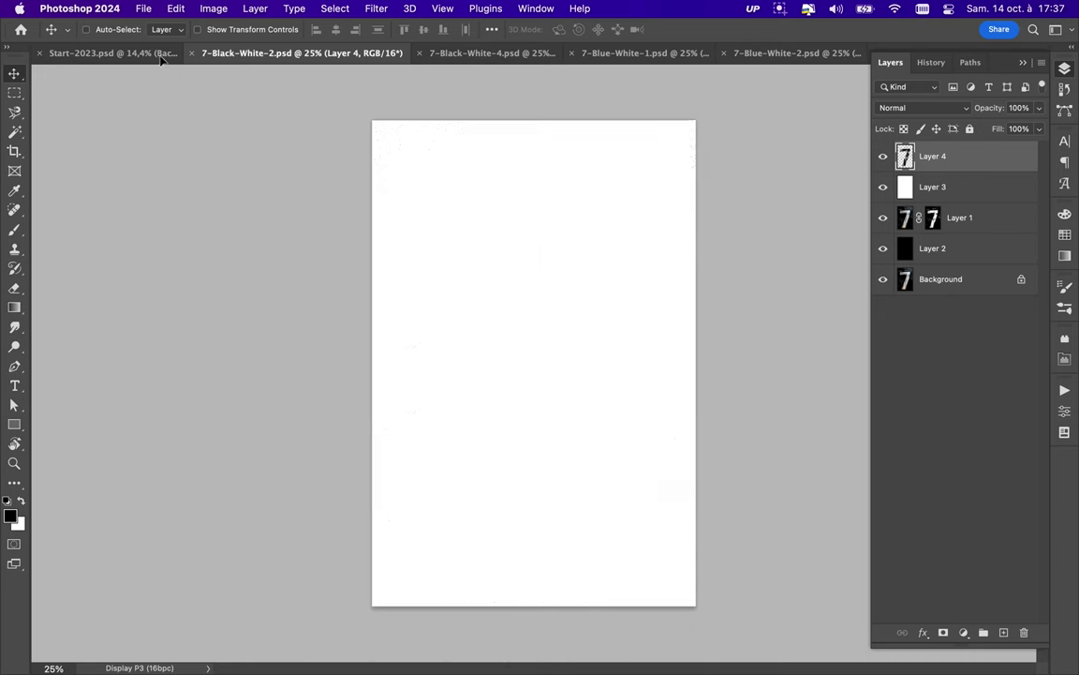
# - Drag 7-Black-White-4, 7-Blue-White-1 and 7-Blue-White-2 into the Start-2023 poster as layers
pyautogui.click(403, 53)
pyautogui.click(456, 54)
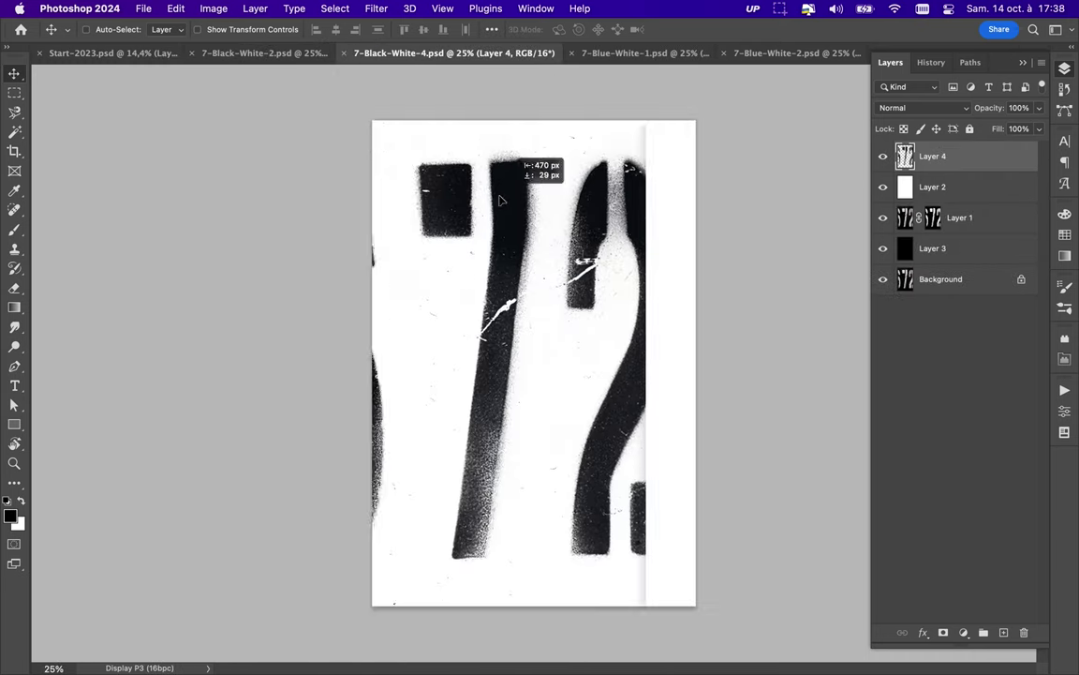
pyautogui.moveTo(487, 187); pyautogui.dragTo(585, 325)
pyautogui.click(607, 54)
pyautogui.moveTo(422, 234); pyautogui.dragTo(525, 310)
pyautogui.click(749, 54)
pyautogui.moveTo(422, 239); pyautogui.dragTo(534, 318)
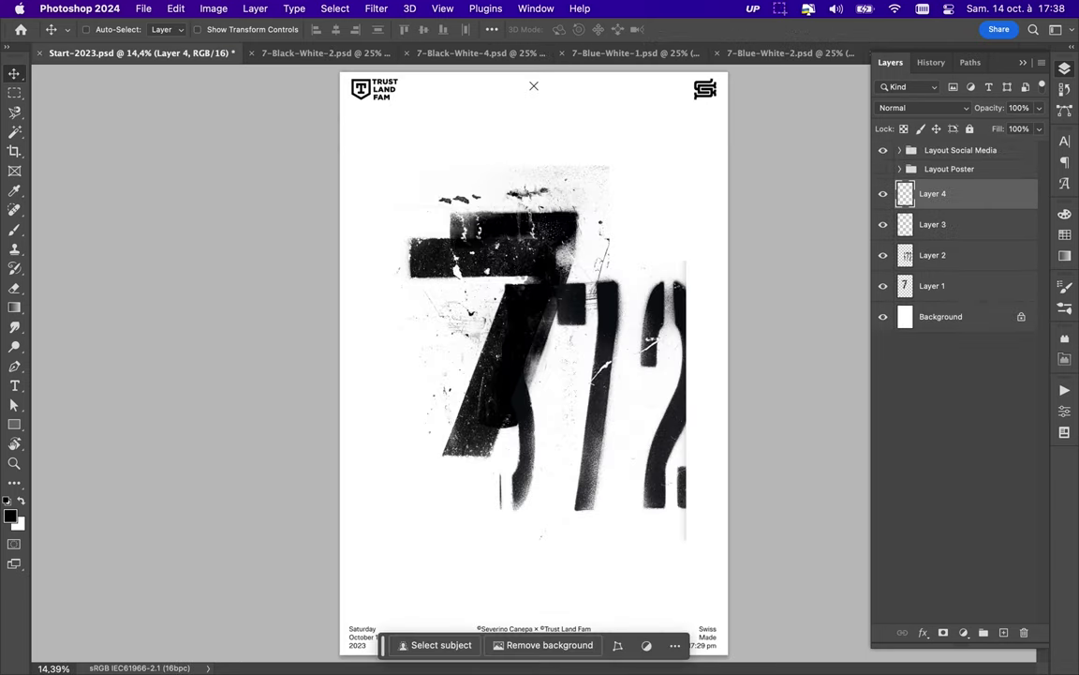
# - Close the used source images and place 7-Blue-White-3 on the poster
pyautogui.click(252, 53)
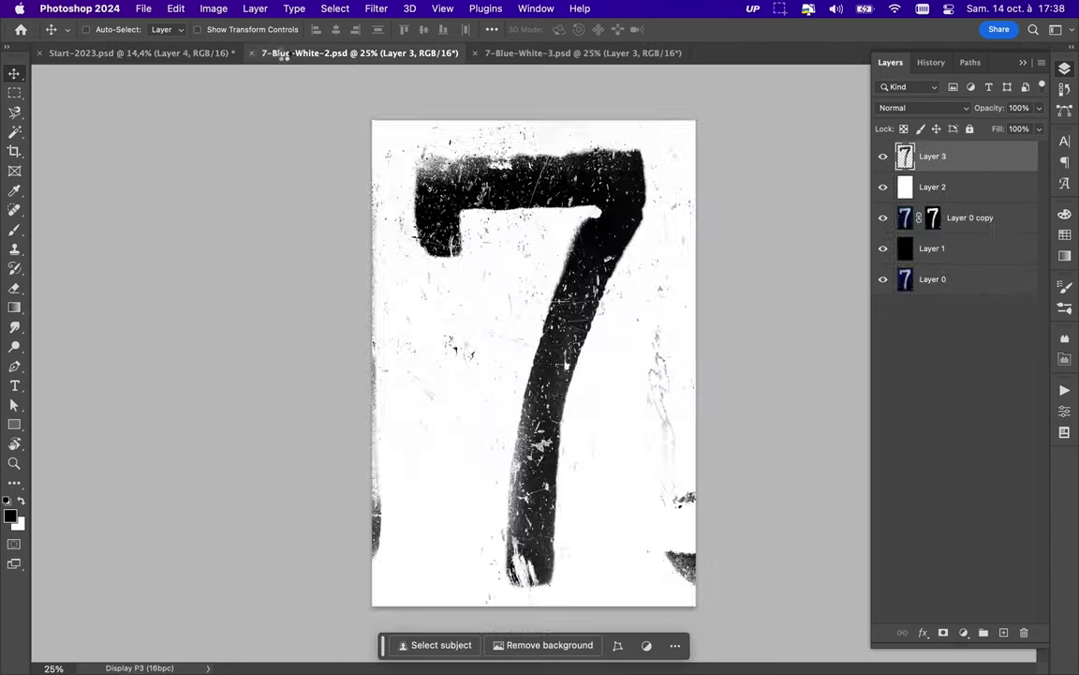
pyautogui.click(268, 54)
pyautogui.moveTo(161, 58); pyautogui.dragTo(526, 260)
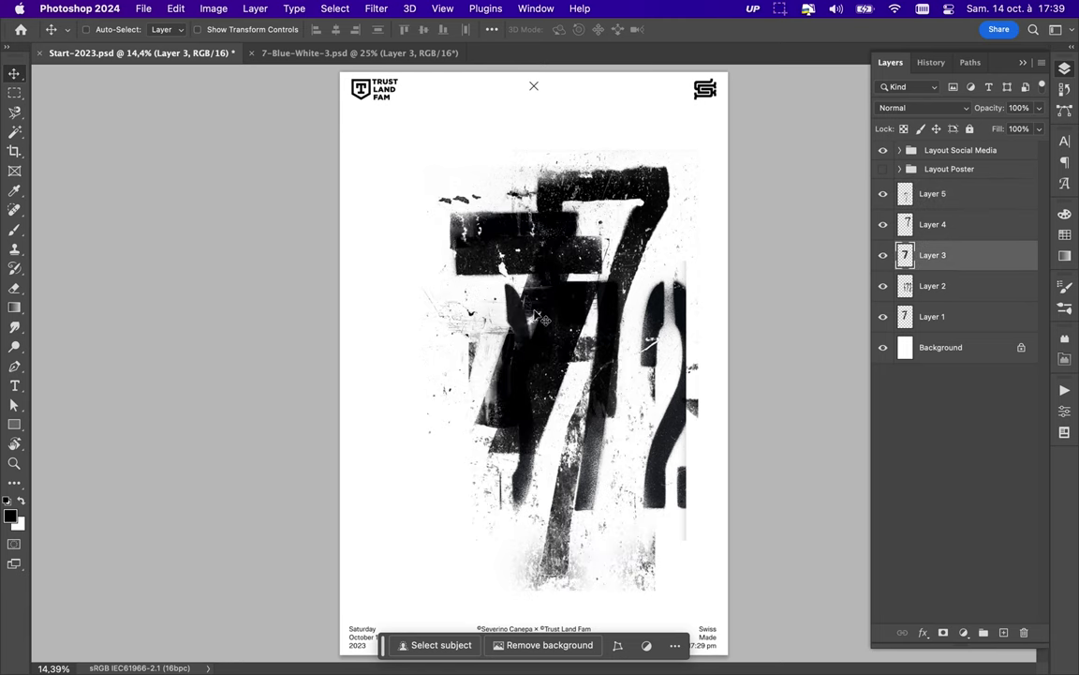
pyautogui.click(941, 347)
pyautogui.click(1065, 235)
pyautogui.click(898, 210)
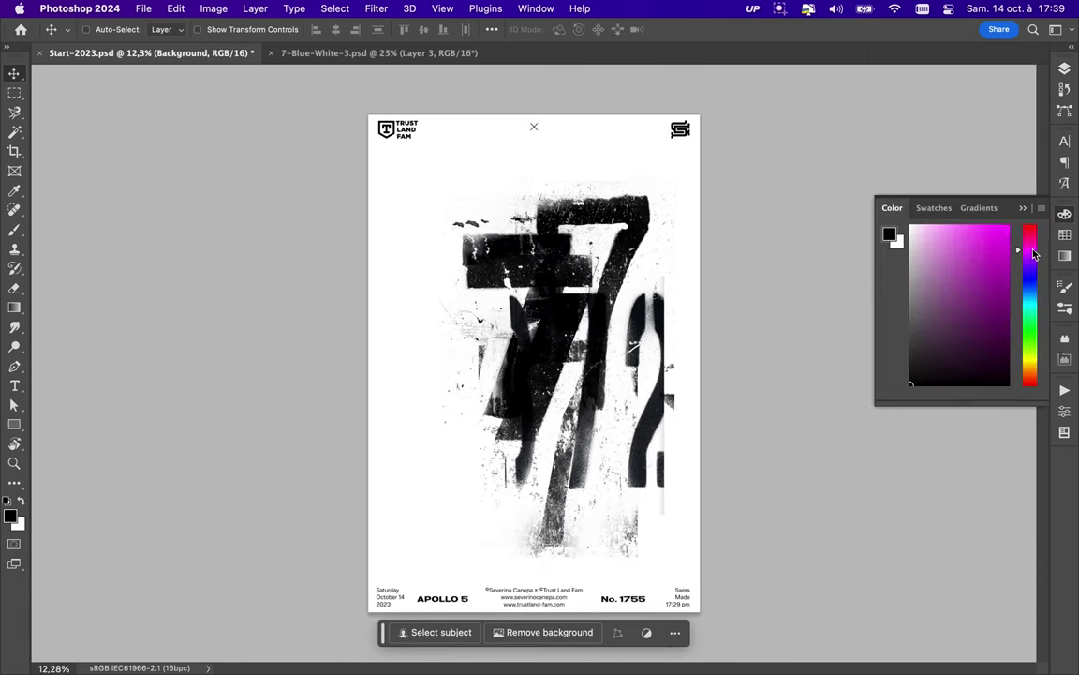
# - Draw a magenta four-point diagonal shape over the poster's right side with the Pen tool
pyautogui.press('p')
pyautogui.click(652, 98)
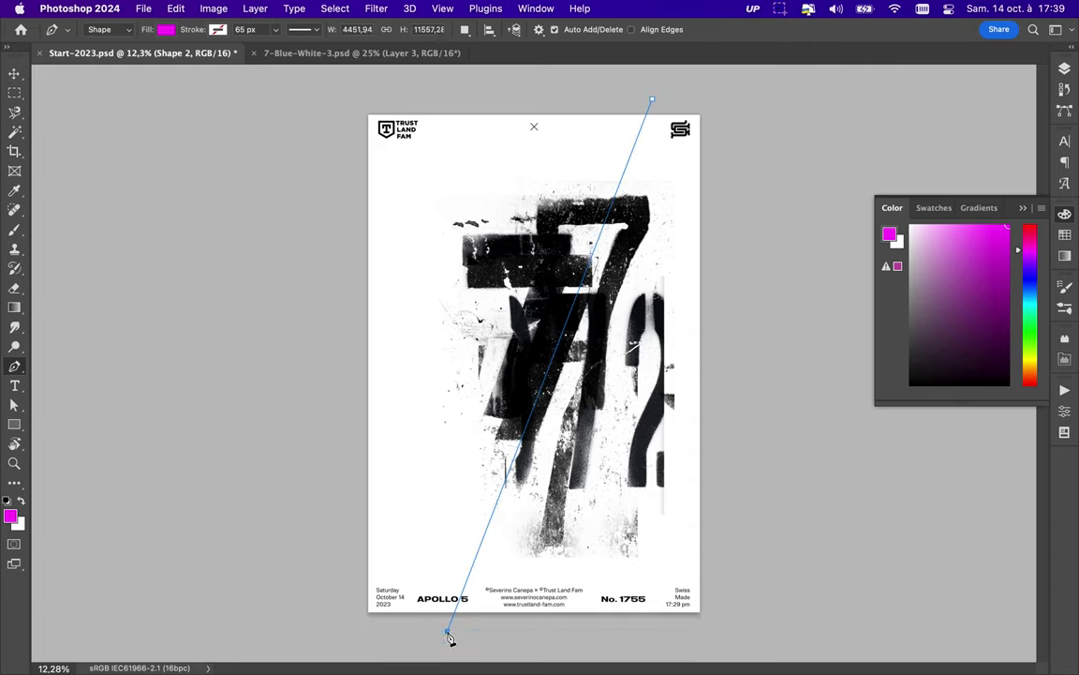
pyautogui.click(447, 630)
pyautogui.click(707, 620)
pyautogui.click(710, 112)
pyautogui.click(652, 98)
pyautogui.press('v')
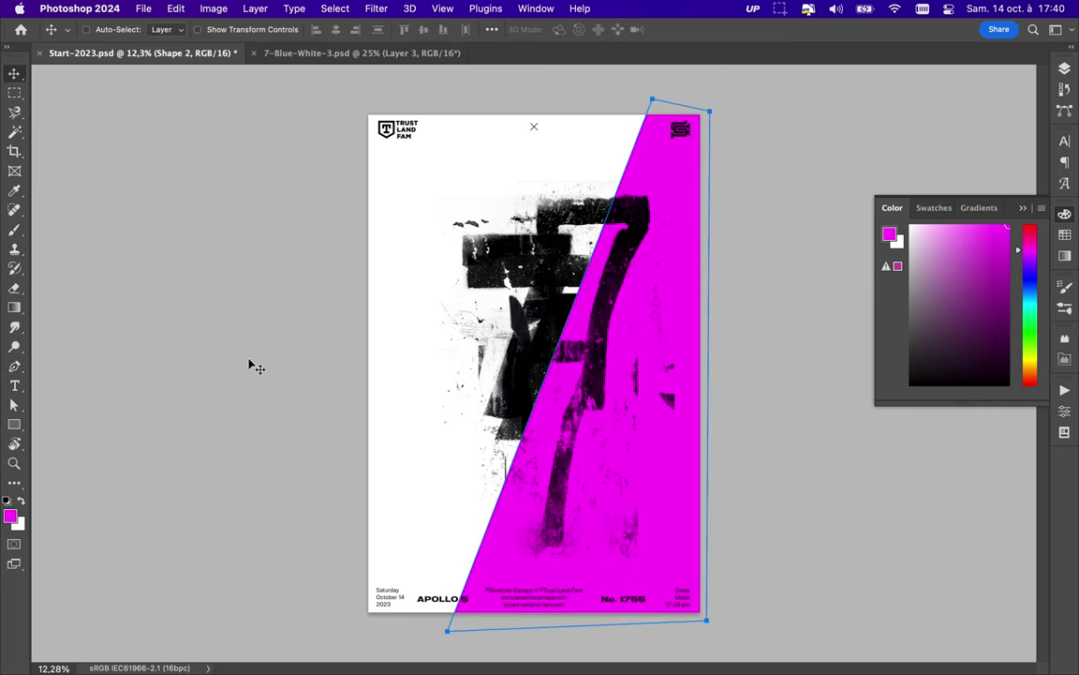
# - Move the magenta shape beneath the 7 layers and add an empty Layer 6
pyautogui.click(1064, 68)
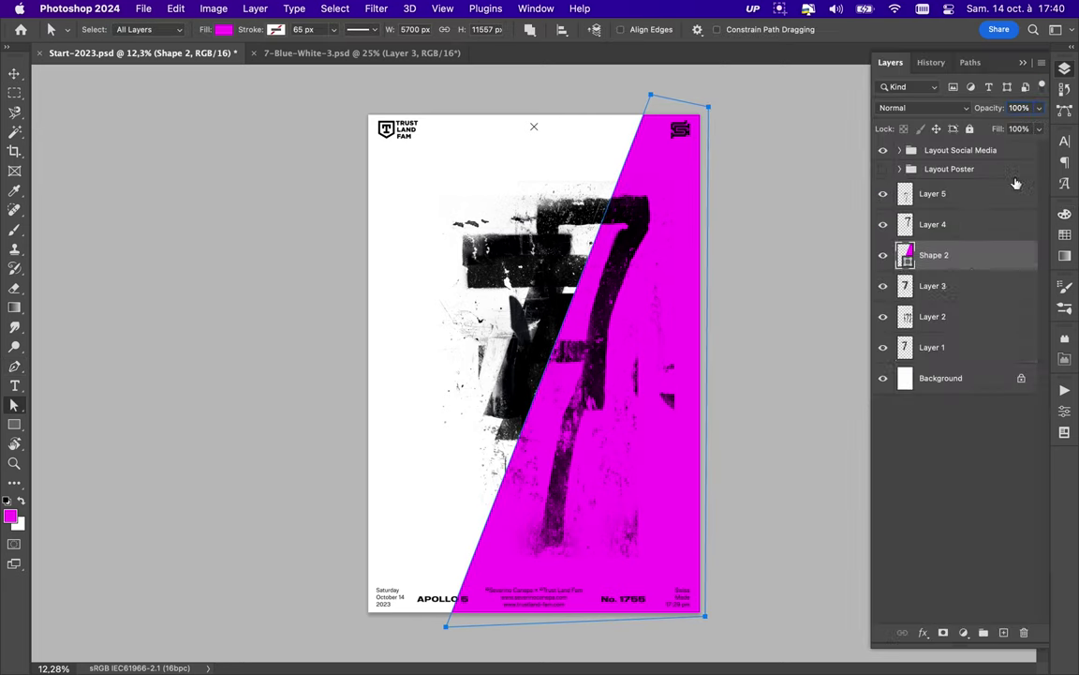
pyautogui.moveTo(934, 250); pyautogui.dragTo(933, 362)
pyautogui.click(1004, 632)
pyautogui.press('b')
pyautogui.rightClick(135, 486)
pyautogui.click(103, 377)
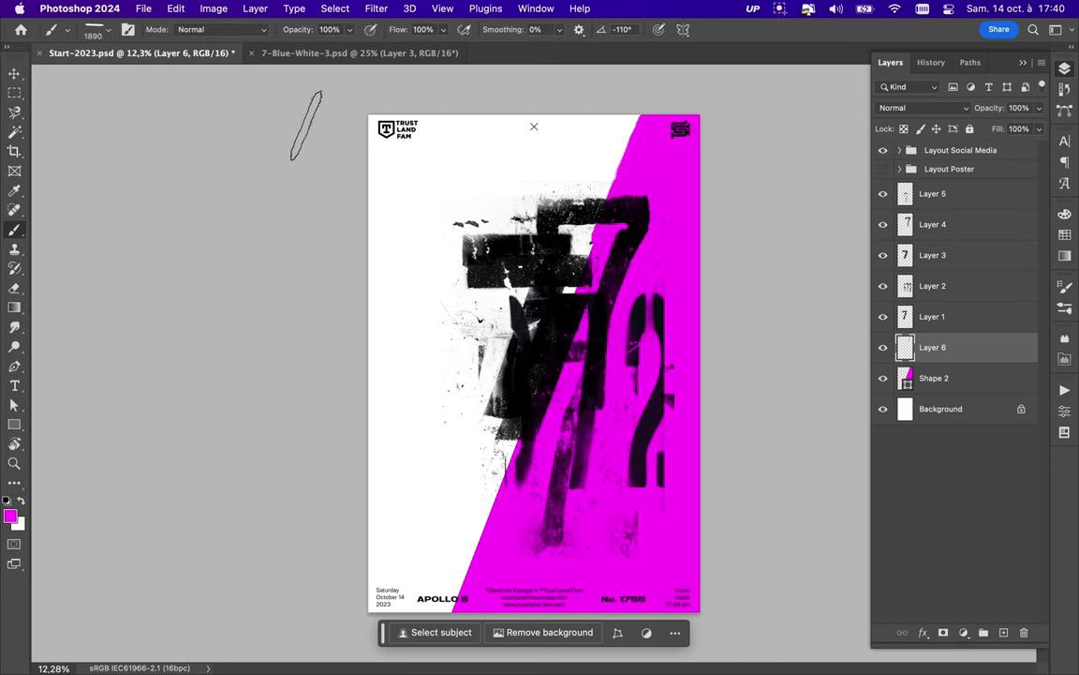
# - Try several dry brush presets and settle on DryBrush5 for roughening the diagonal edge
pyautogui.click(106, 35)
pyautogui.click(56, 351)
pyautogui.press('Return')
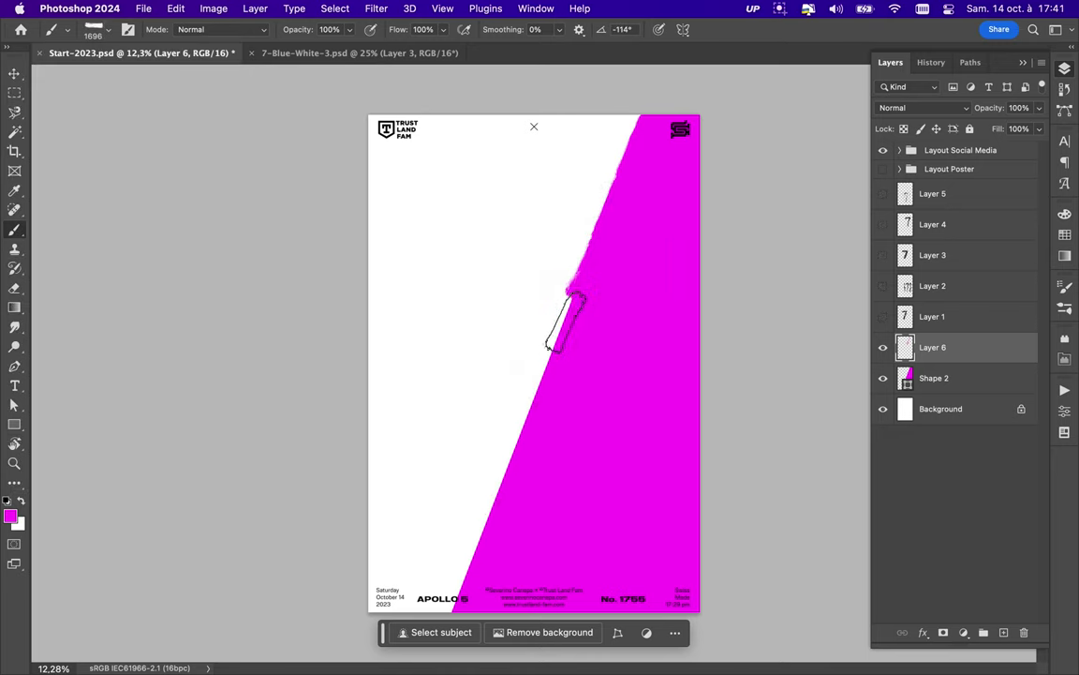
pyautogui.click(107, 29)
pyautogui.doubleClick(56, 352)
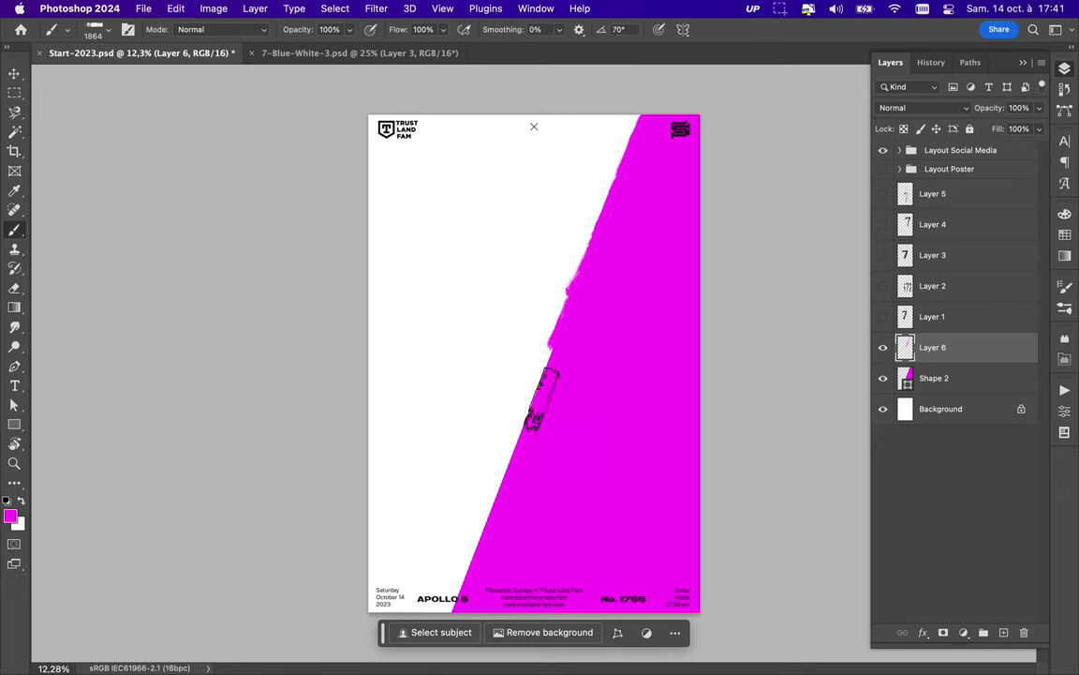
pyautogui.click(107, 29)
pyautogui.scroll(-2, 93, 328)
pyautogui.click(94, 357)
pyautogui.press('Return')
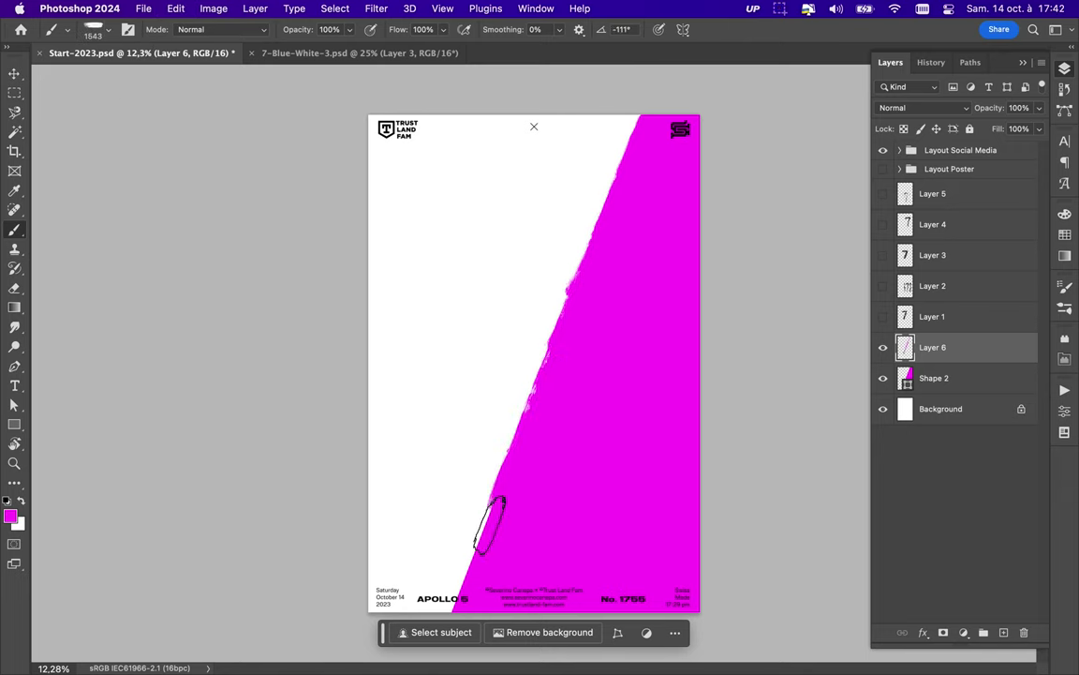
pyautogui.click(107, 29)
pyautogui.press('Return')
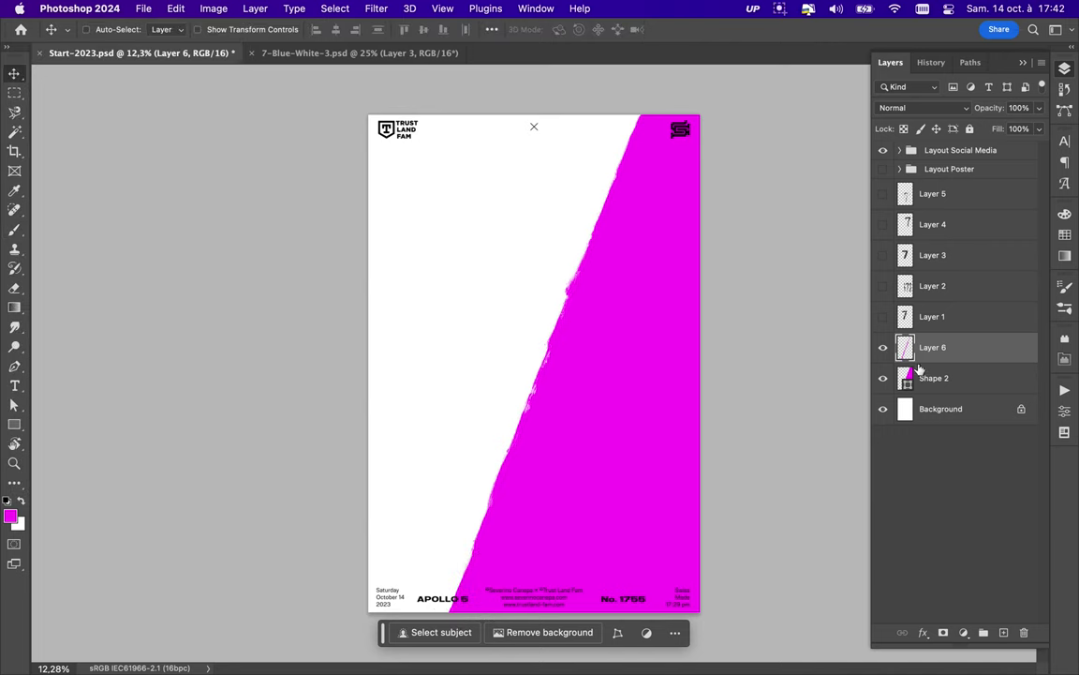
# - Show Layers 5 and 3, then clip a white rectangle to the Layer 5 7
pyautogui.click(882, 193)
pyautogui.click(932, 193)
pyautogui.click(883, 254)
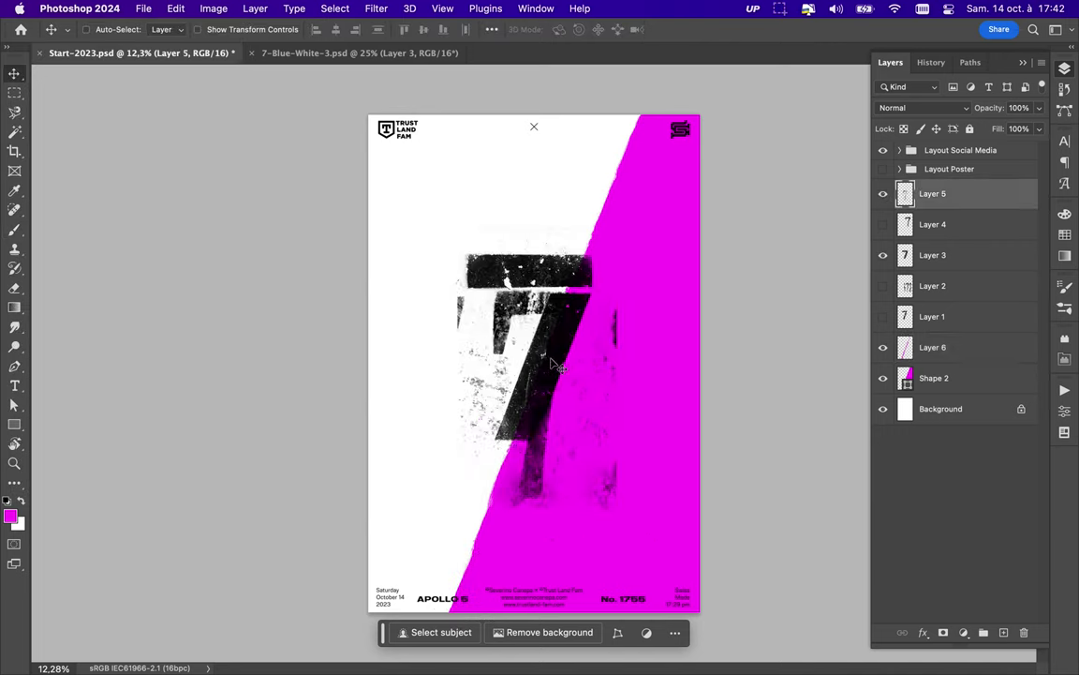
pyautogui.press('u')
pyautogui.moveTo(448, 222); pyautogui.dragTo(618, 517)
pyautogui.click(165, 29)
pyautogui.click(87, 106)
pyautogui.click(890, 62)
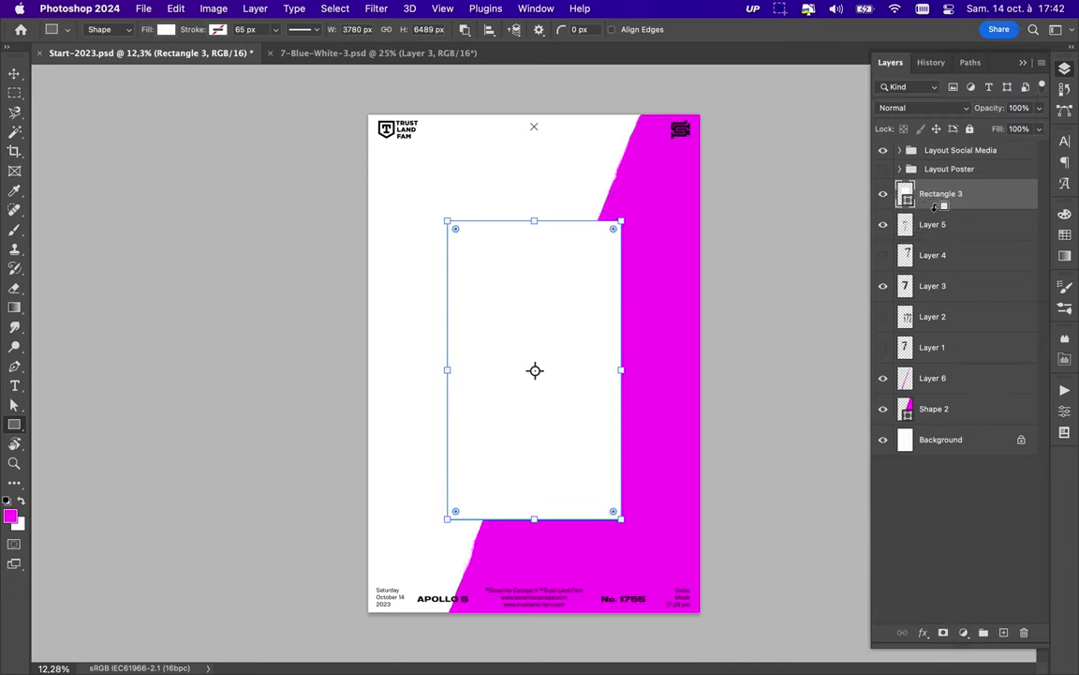
# - Move Layer 5 and its white rectangle below Layer 1, and show Layer 2
pyautogui.keyDown('alt'); pyautogui.click(937, 209); pyautogui.keyUp('alt')
pyautogui.press('v')
pyautogui.moveTo(415, 358); pyautogui.dragTo(621, 395)
pyautogui.moveTo(932, 224); pyautogui.dragTo(897, 351)
pyautogui.click(883, 255)
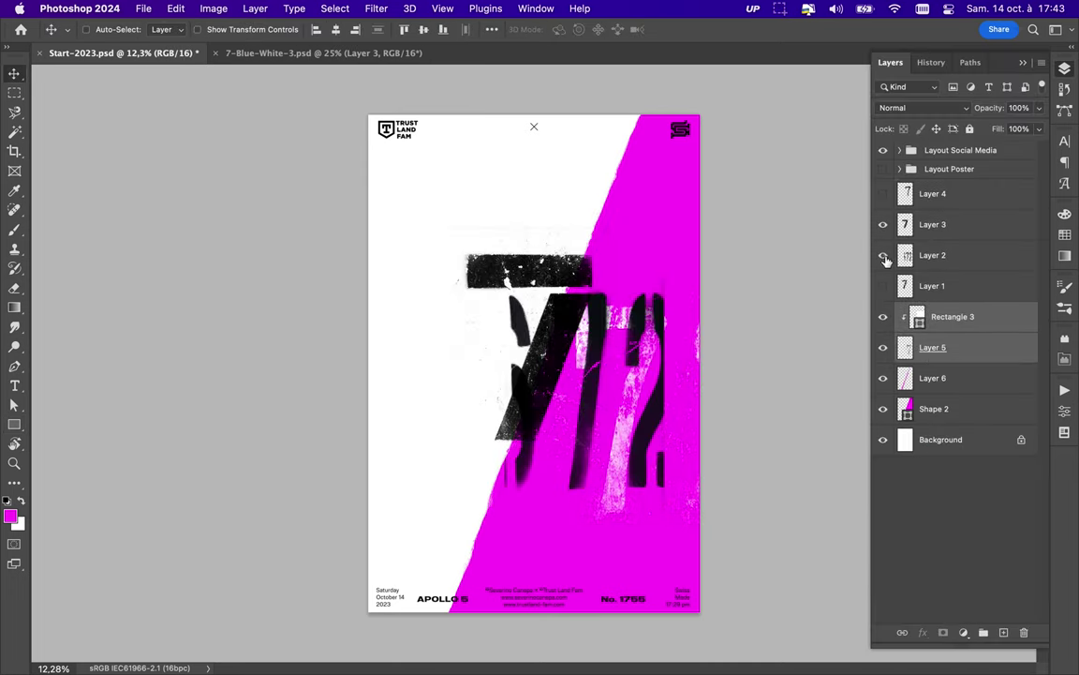
# - Clip a magenta rectangle to the Layer 2 numerals and move them up-left
pyautogui.press('u')
pyautogui.moveTo(492, 283); pyautogui.dragTo(687, 465)
pyautogui.moveTo(680, 518); pyautogui.dragTo(687, 513)
pyautogui.click(890, 62)
pyautogui.keyDown('alt'); pyautogui.click(937, 270); pyautogui.keyUp('alt')
pyautogui.press('v')
pyautogui.moveTo(553, 379); pyautogui.dragTo(415, 265)
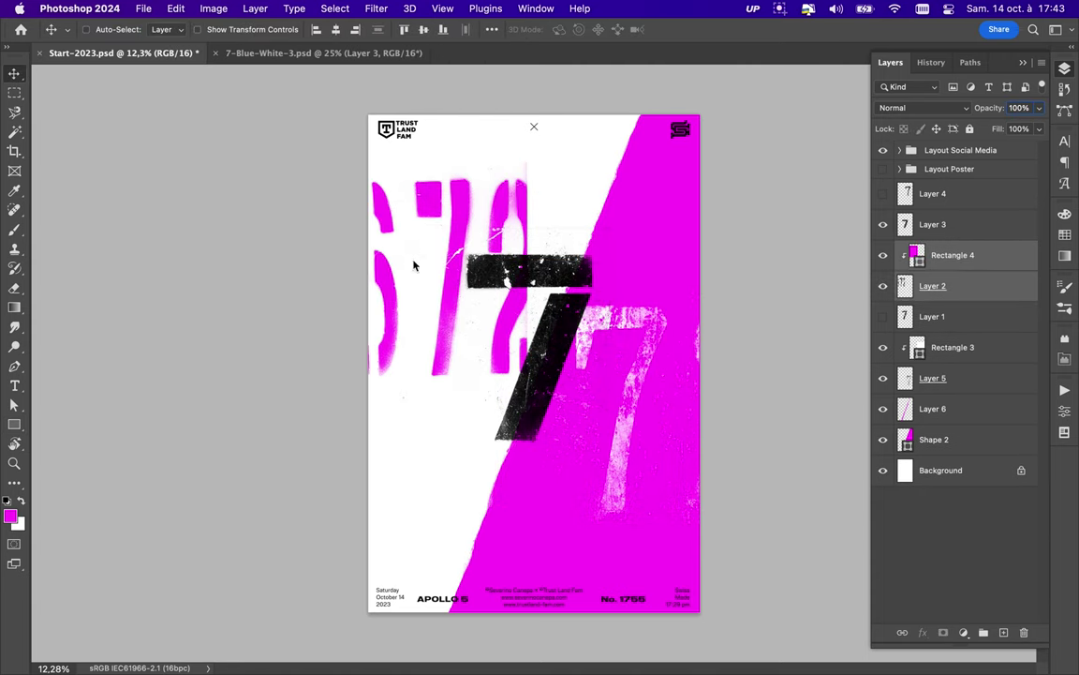
# - Shrink the magenta 572 numerals and place them at the poster's top-left
pyautogui.press('super+t')
pyautogui.scroll(2, 545, 431)
pyautogui.moveTo(546, 429); pyautogui.dragTo(374, 204)
pyautogui.scroll(-1, 308, 115)
pyautogui.moveTo(308, 115); pyautogui.dragTo(357, 187)
pyautogui.press('Return')
# - Enlarge the white 7 on Layer 5 with Free Transform
pyautogui.click(952, 348)
pyautogui.keyDown('shift'); pyautogui.click(970, 380); pyautogui.keyUp('shift')
pyautogui.press('super+t')
pyautogui.moveTo(753, 181); pyautogui.dragTo(765, 140)
pyautogui.press('Return')
# - Merge Rectangle 4 into Layer 2, nudge the 572 up, and show Layer 4
pyautogui.click(953, 255)
pyautogui.keyDown('shift'); pyautogui.click(992, 290); pyautogui.keyUp('shift')
pyautogui.press('super+e')
pyautogui.moveTo(389, 216); pyautogui.dragTo(388, 195)
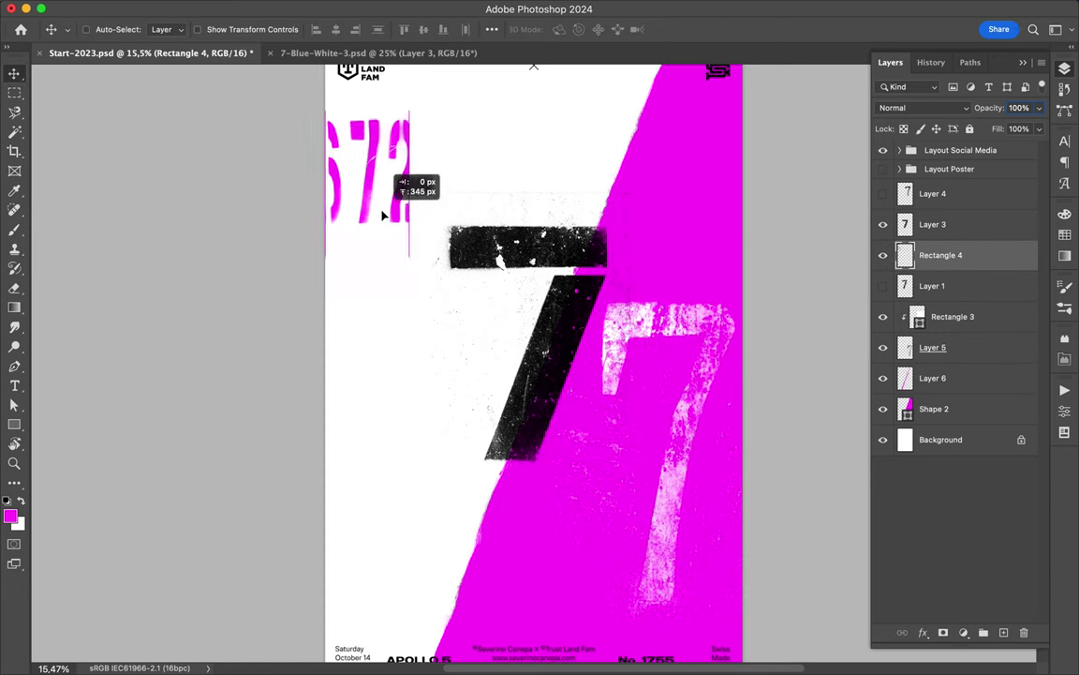
pyautogui.click(882, 195)
# - Add a magenta rectangle behind the central 7 and shift the black 7
pyautogui.press('u')
pyautogui.moveTo(468, 125); pyautogui.dragTo(692, 467)
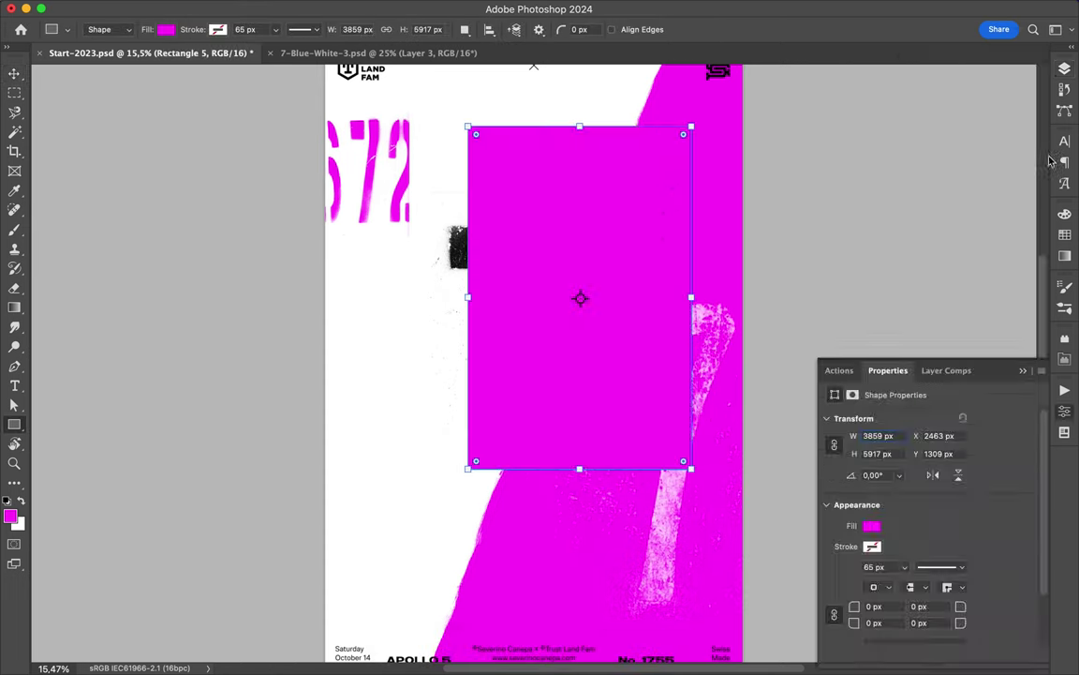
pyautogui.moveTo(663, 208)
pyautogui.mouseDown()
pyautogui.moveTo(578, 286)
pyautogui.moveTo(460, 272)
pyautogui.mouseUp()
pyautogui.press('v')
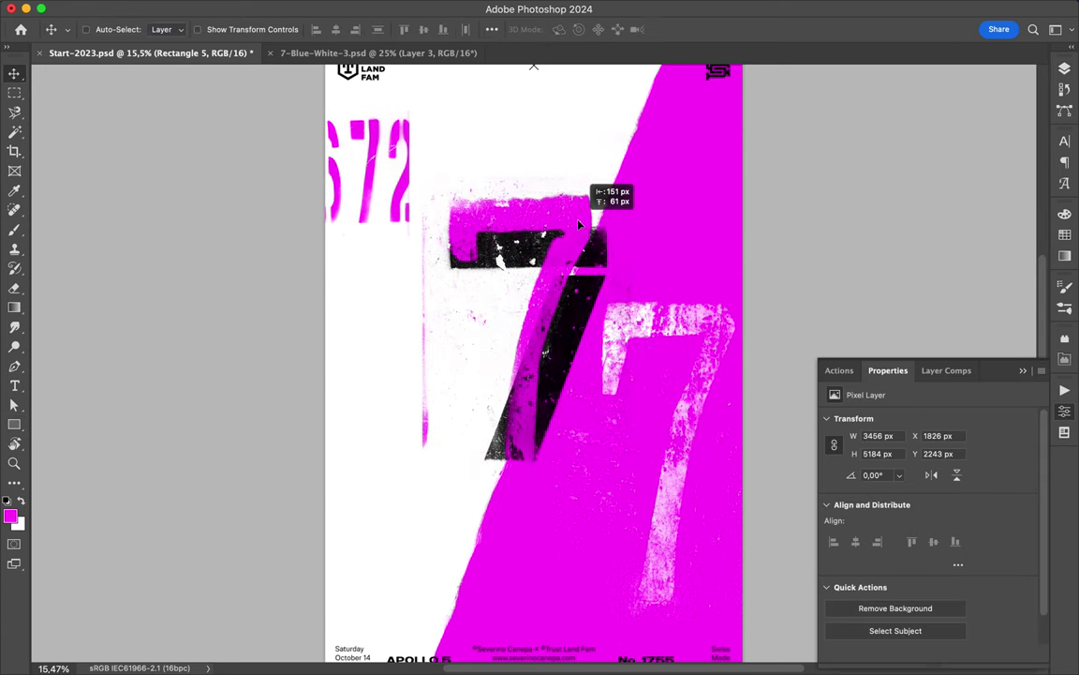
pyautogui.press('F7')
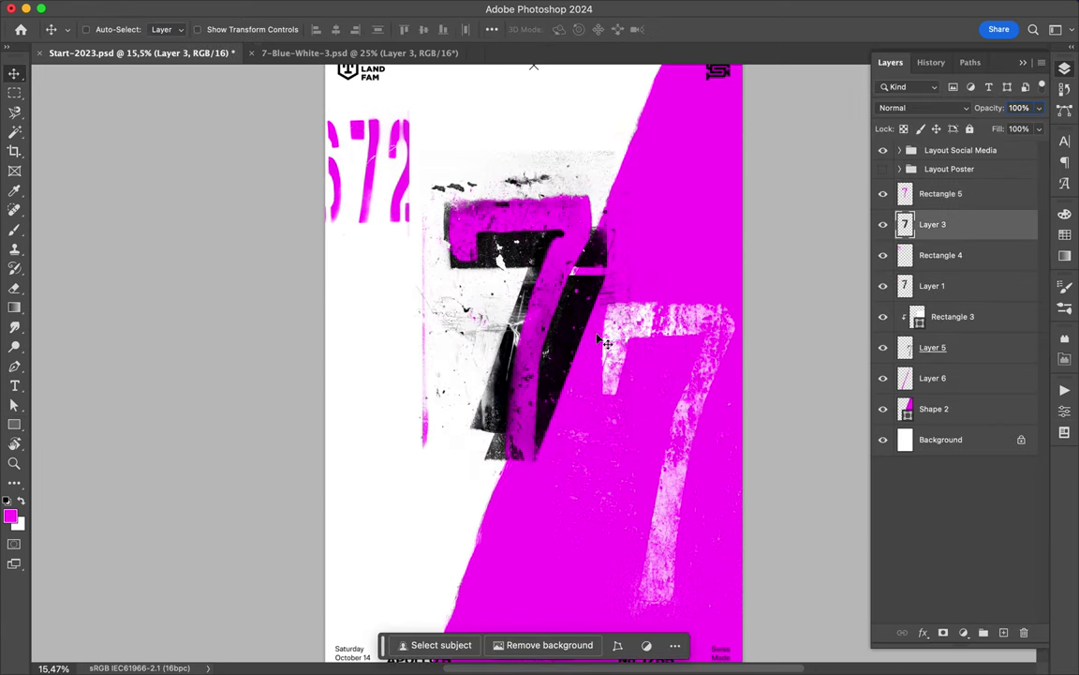
pyautogui.moveTo(525, 210)
pyautogui.mouseDown()
pyautogui.moveTo(510, 333)
pyautogui.moveTo(557, 166)
pyautogui.mouseUp()
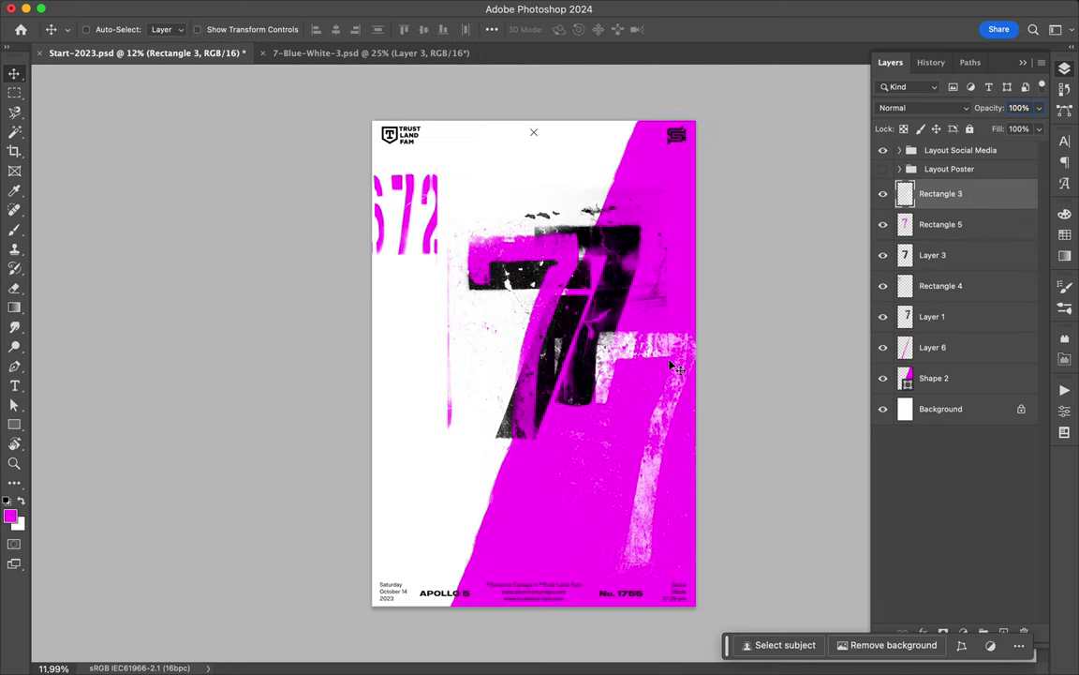
# - Add Layer 7 above Background with a smaller white brush, add Layer 8, and move the black 7
pyautogui.press('b')
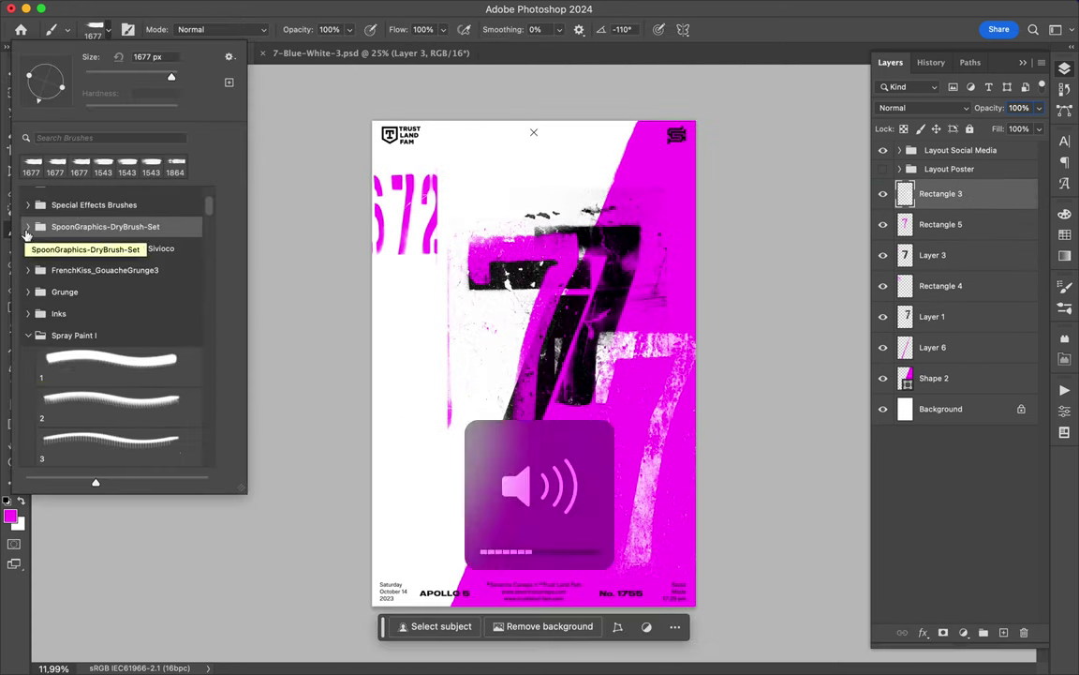
pyautogui.click(941, 409)
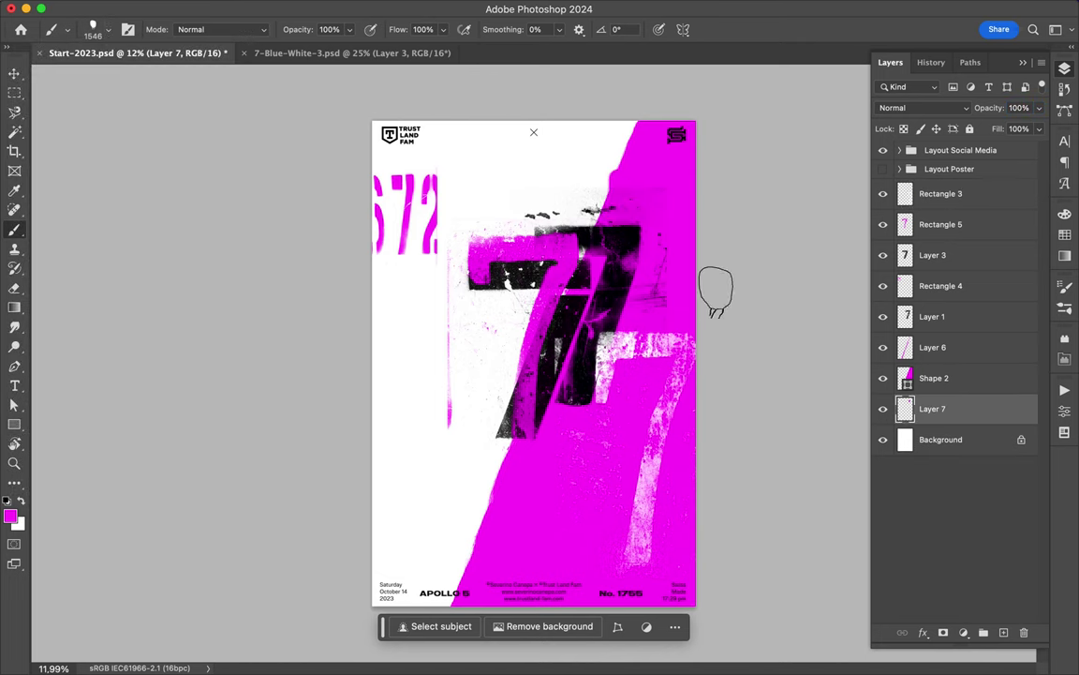
pyautogui.click(68, 30)
pyautogui.doubleClick(94, 441)
pyautogui.press('x')
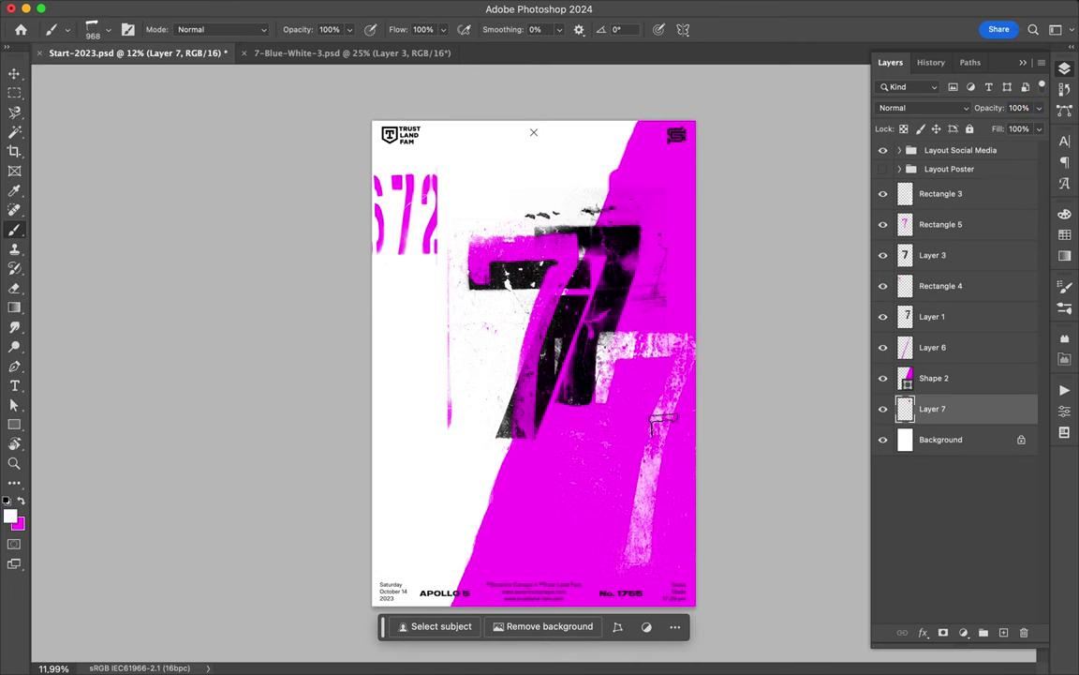
pyautogui.click(1003, 633)
pyautogui.moveTo(456, 247)
pyautogui.mouseDown()
pyautogui.moveTo(639, 270)
pyautogui.moveTo(646, 242)
pyautogui.mouseUp()
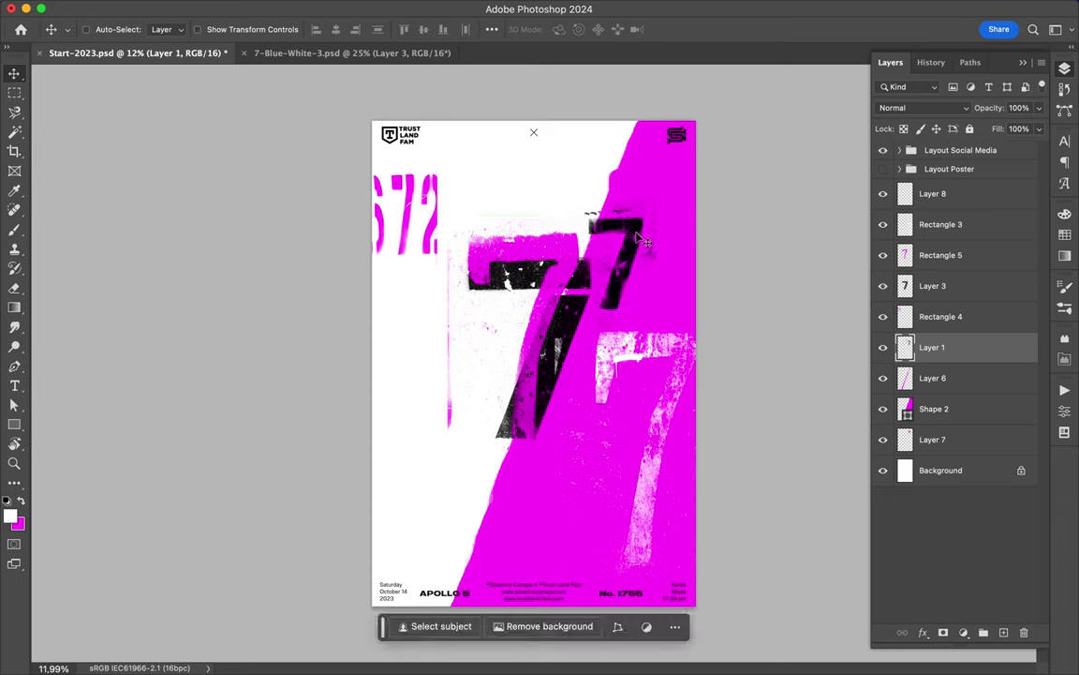
# - Move the black 7's layer under Layer 8 and shrink it
pyautogui.moveTo(933, 347); pyautogui.dragTo(932, 224)
pyautogui.hotkey('ctrl', 't')
pyautogui.moveTo(643, 218); pyautogui.dragTo(590, 249)
pyautogui.press('Return')
# - Rename the layer Seven Little and add a layer named White
pyautogui.press('b')
pyautogui.rightClick(525, 426)
pyautogui.doubleClick(632, 441)
pyautogui.write('Seven Little')
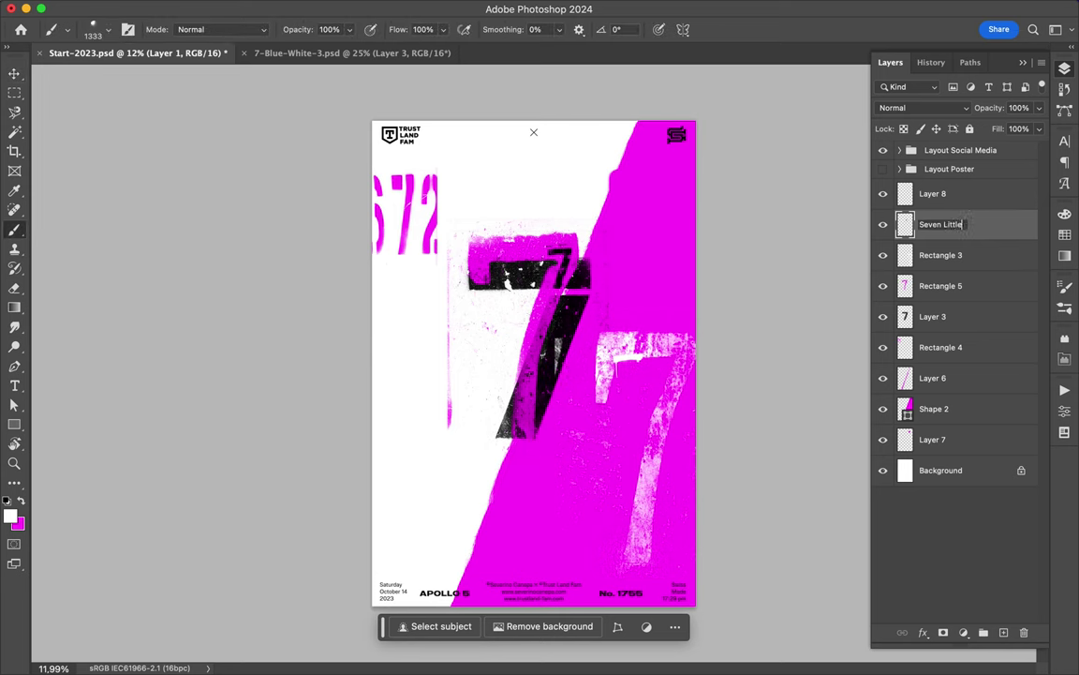
pyautogui.hotkey('shift', 'Tab')
pyautogui.write('White')
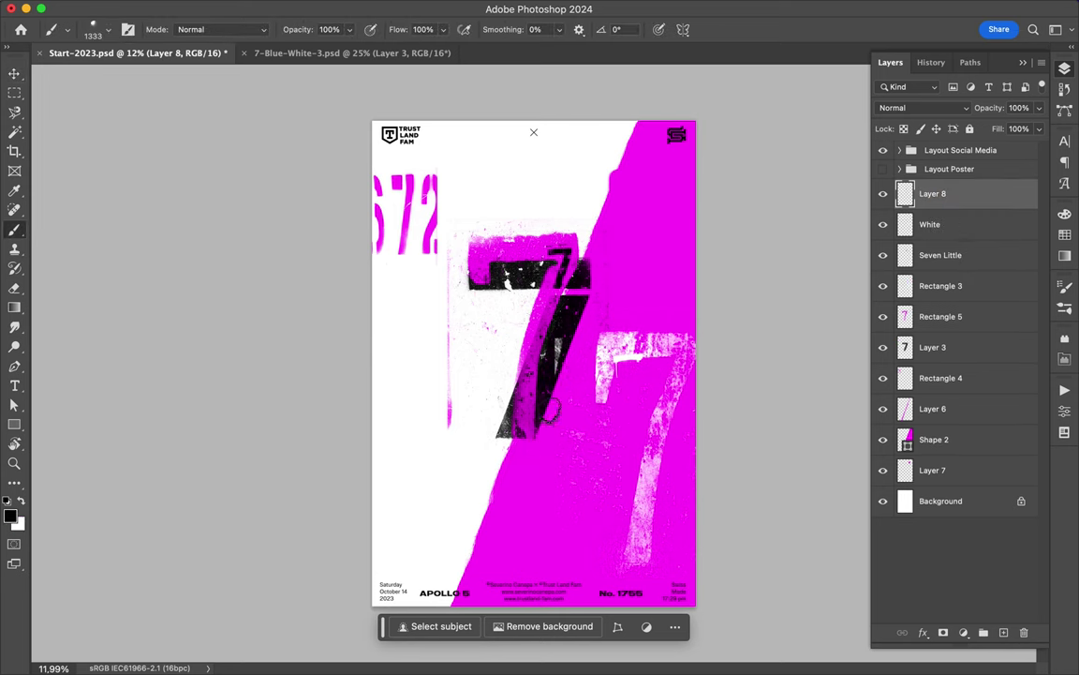
# - Choose spray brush preset 8 for the white dripping splat
pyautogui.click(107, 29)
pyautogui.click(127, 330)
pyautogui.click(462, 458)
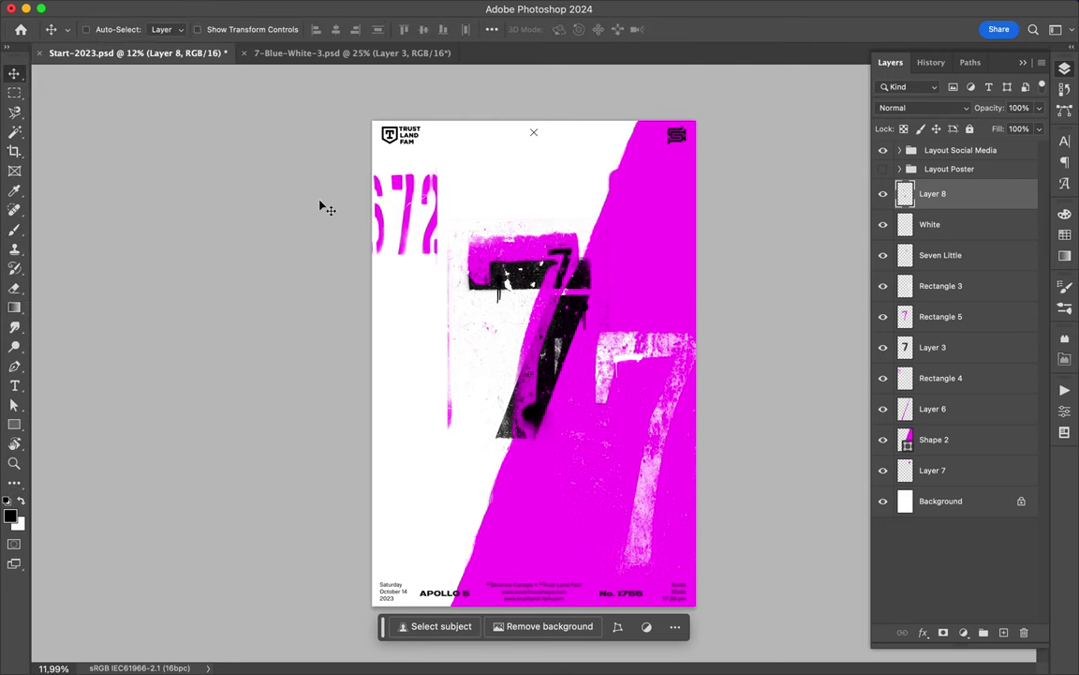
pyautogui.click(107, 29)
pyautogui.click(119, 302)
pyautogui.press('Escape')
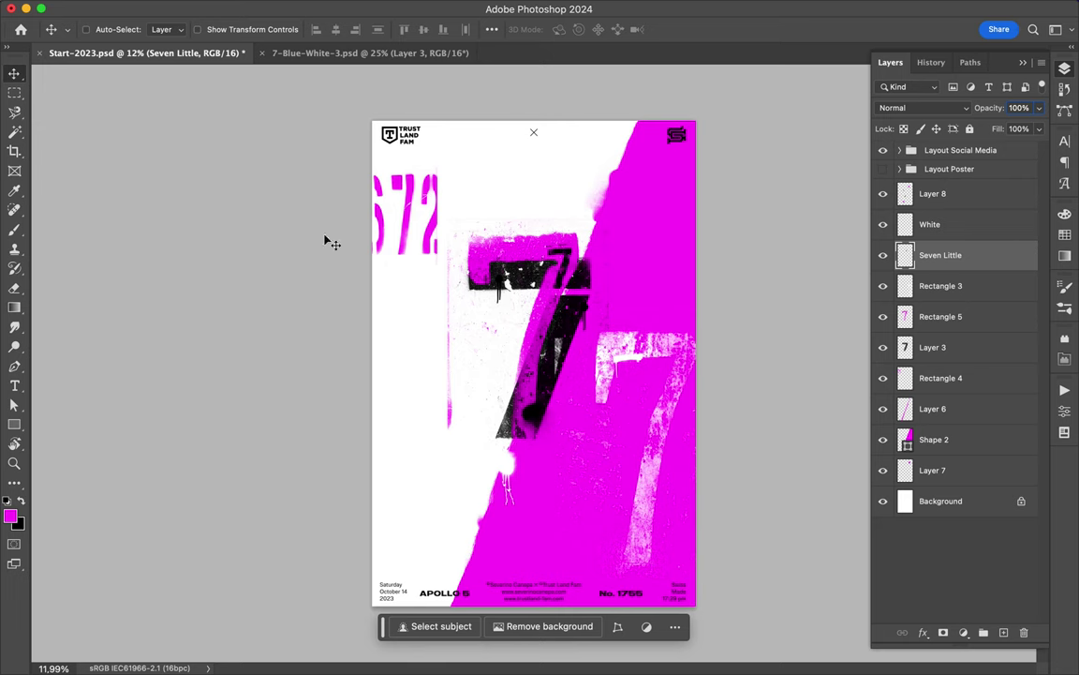
pyautogui.click(581, 274)
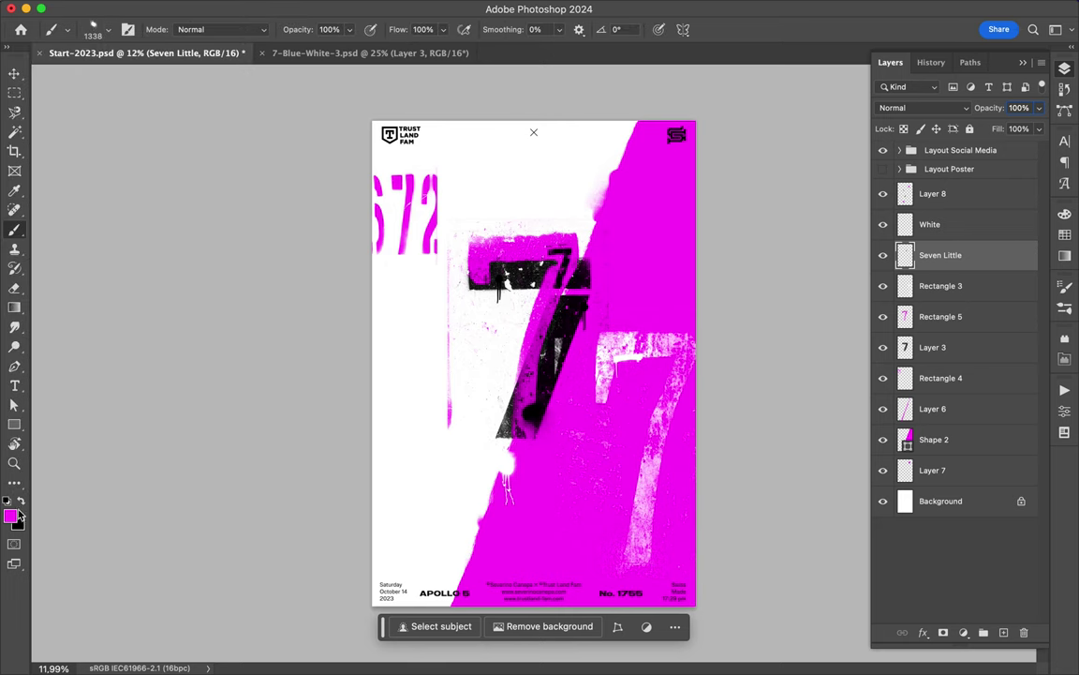
# - Add a new empty layer and pick a brush preset with light grey paint colour
pyautogui.hotkey('ctrl', 'shift', 'alt', 'n')
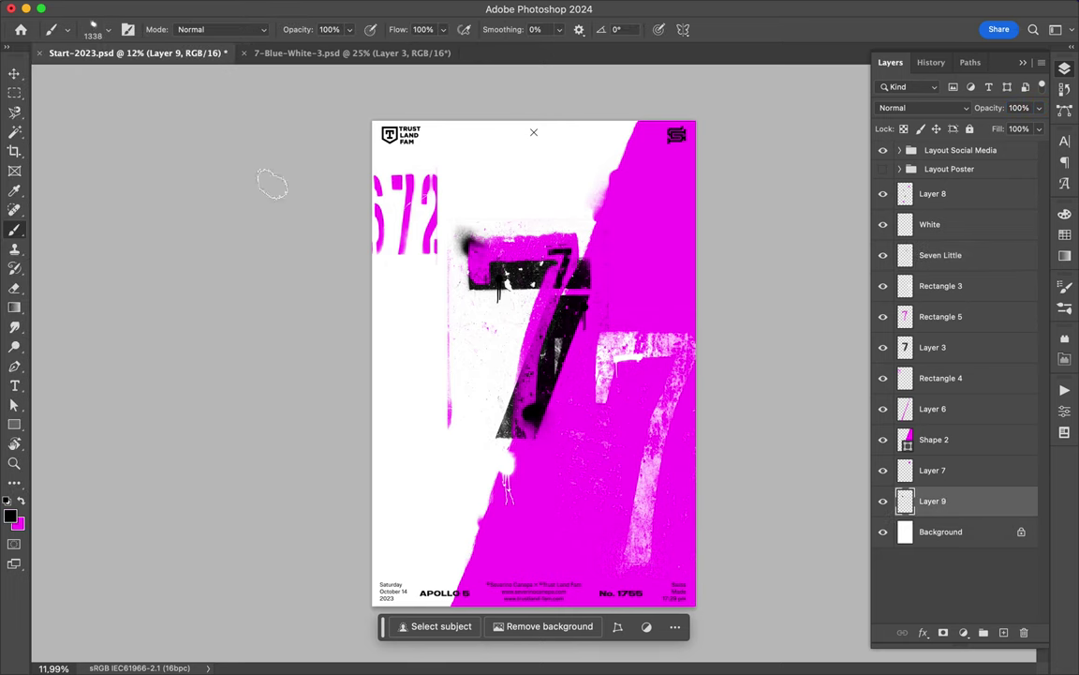
pyautogui.click(93, 29)
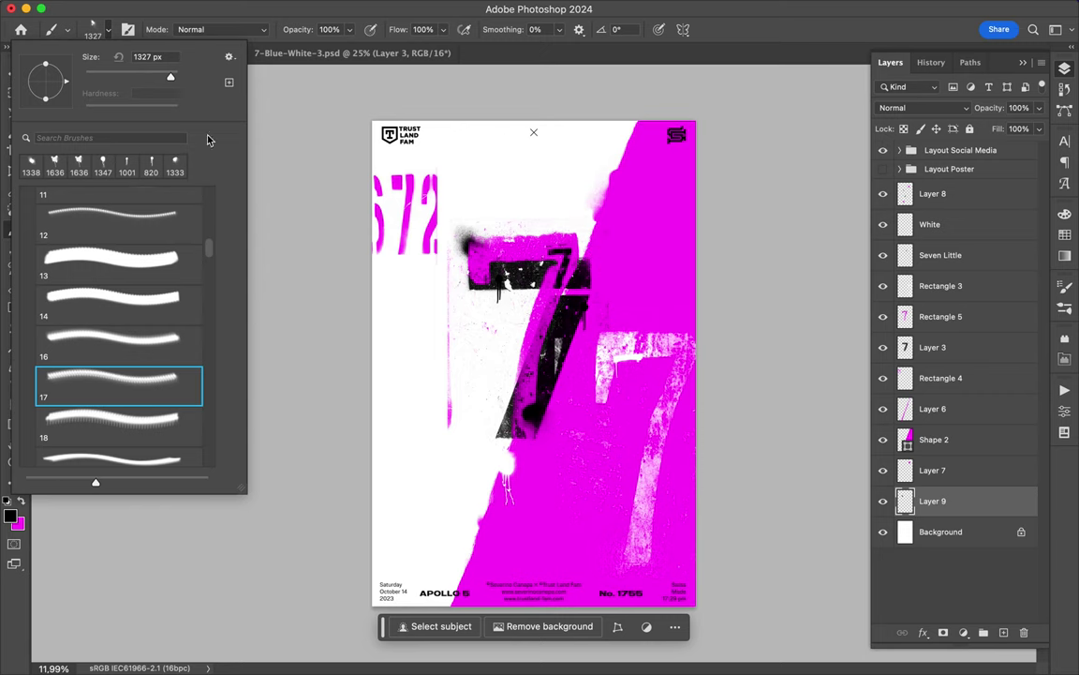
pyautogui.scroll(-2, 76, 411)
pyautogui.click(1066, 235)
pyautogui.click(892, 207)
pyautogui.click(907, 265)
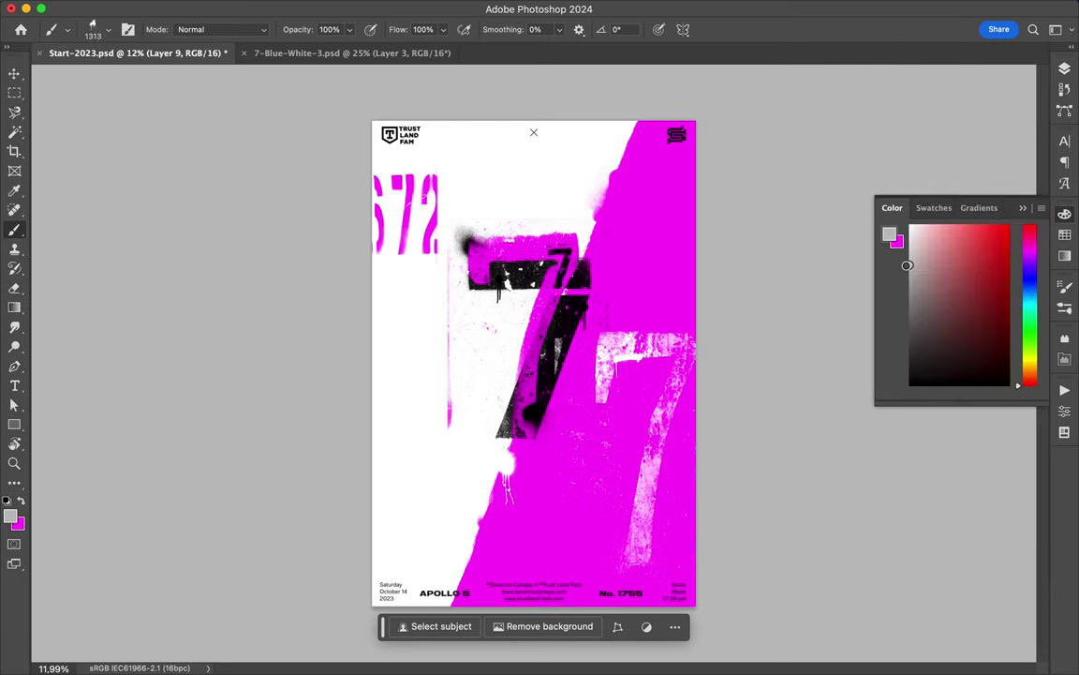
# - Draw the diagonal band with the Pen tool as Shape 3, filled grey
pyautogui.click(473, 307)
pyautogui.scroll(-2, 479, 473)
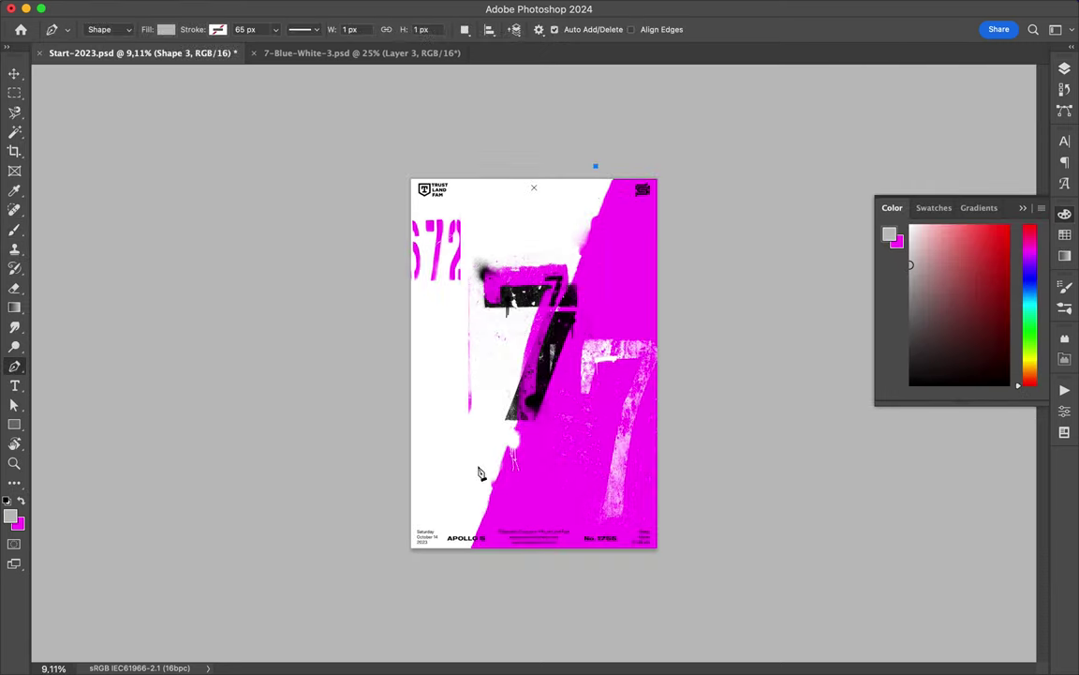
pyautogui.click(665, 550)
pyautogui.click(664, 166)
pyautogui.click(595, 167)
pyautogui.click(14, 404)
pyautogui.click(889, 234)
pyautogui.click(803, 62)
pyautogui.click(223, 29)
# - Bring back the Layers panel and select Layer 10 alone for painting
pyautogui.press('Escape')
pyautogui.press('v')
pyautogui.click(554, 338)
pyautogui.press('F7')
pyautogui.keyDown('shift'); pyautogui.click(954, 562); pyautogui.keyUp('shift')
pyautogui.click(934, 531)
pyautogui.press('b')
pyautogui.scroll(3, 530, 470)
# - Choose a spray brush, rotate its tip angle and try other spray presets
pyautogui.click(103, 29)
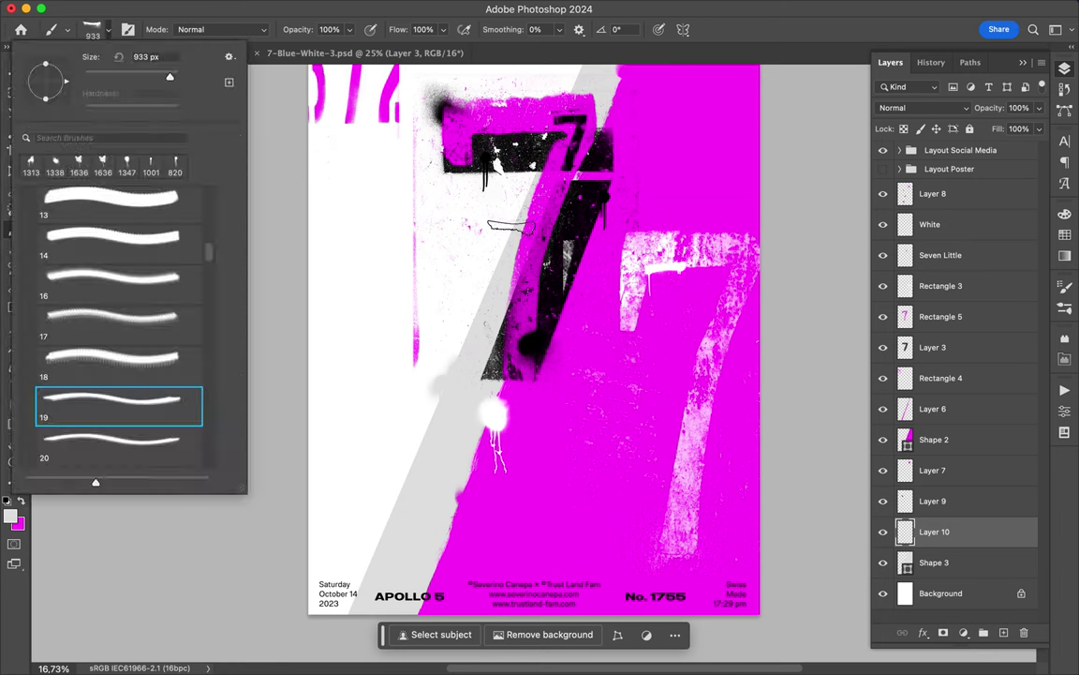
pyautogui.press('Return')
pyautogui.hotkey('shift', 'Right')
pyautogui.click(117, 35)
pyautogui.doubleClick(56, 150)
pyautogui.click(103, 29)
pyautogui.doubleClick(103, 317)
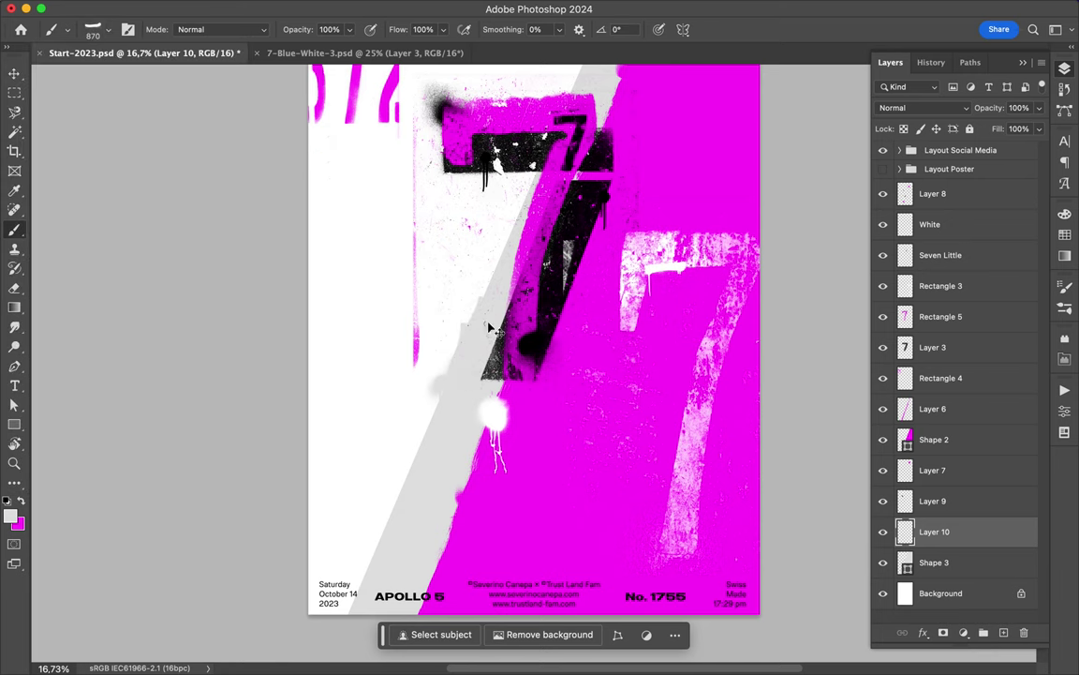
# - Paint grey strokes on Layer 10 with large and wide Spray Paint brushes
pyautogui.click(108, 29)
pyautogui.scroll(-5, 93, 346)
pyautogui.scroll(-5, 93, 346)
pyautogui.click(112, 440)
pyautogui.doubleClick(112, 440)
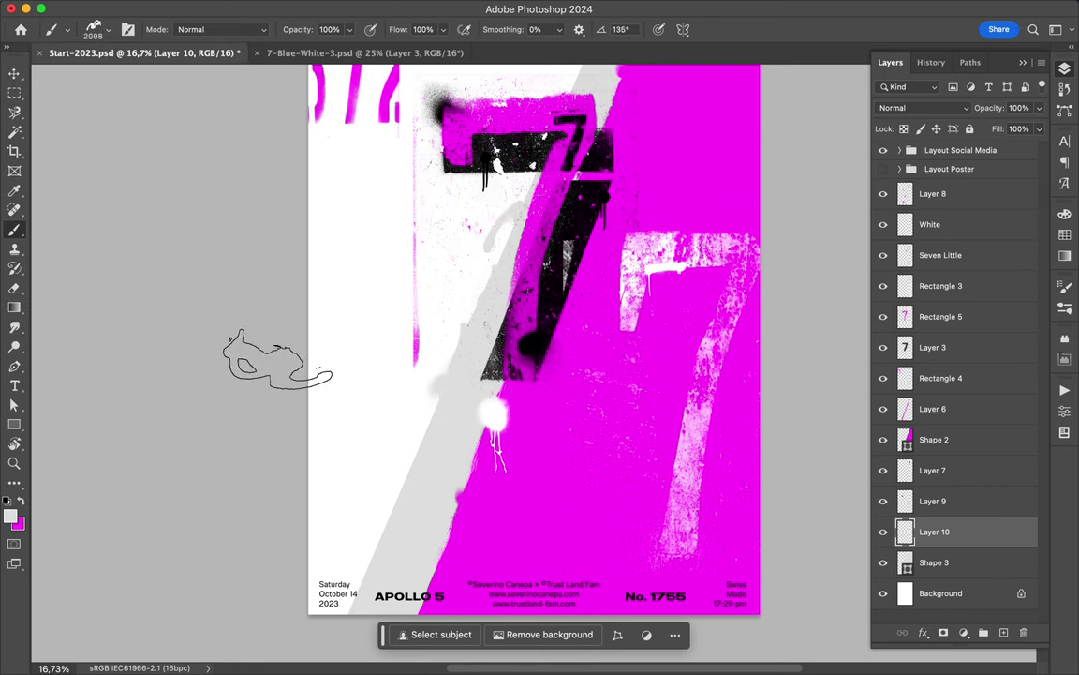
pyautogui.click(103, 29)
pyautogui.click(113, 342)
pyautogui.doubleClick(113, 342)
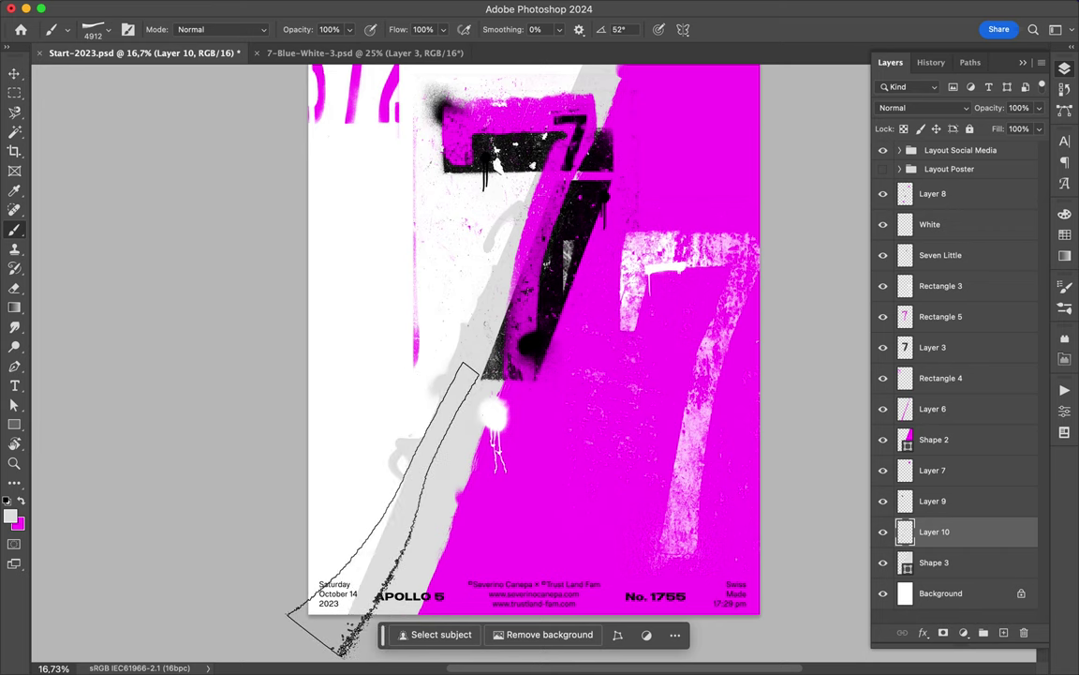
# - Pick another spray paint preset and finish the strokes, adding Layer 11
pyautogui.scroll(5, 535, 264)
pyautogui.press('v')
pyautogui.scroll(-5, 609, 281)
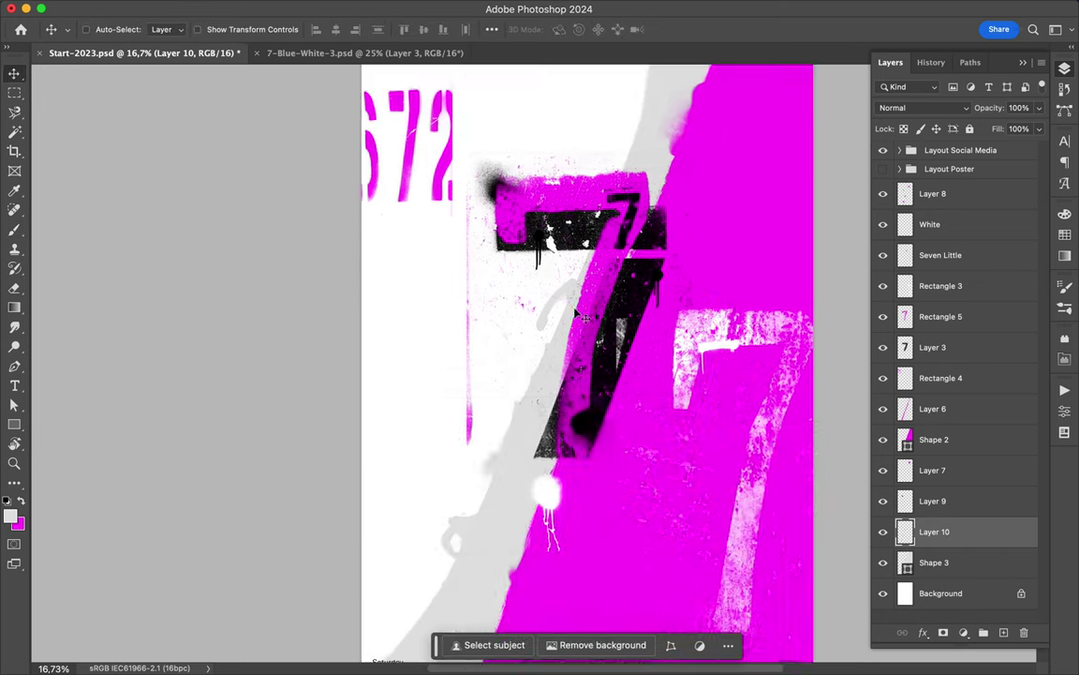
pyautogui.scroll(-2, 623, 279)
pyautogui.click(103, 29)
pyautogui.click(119, 421)
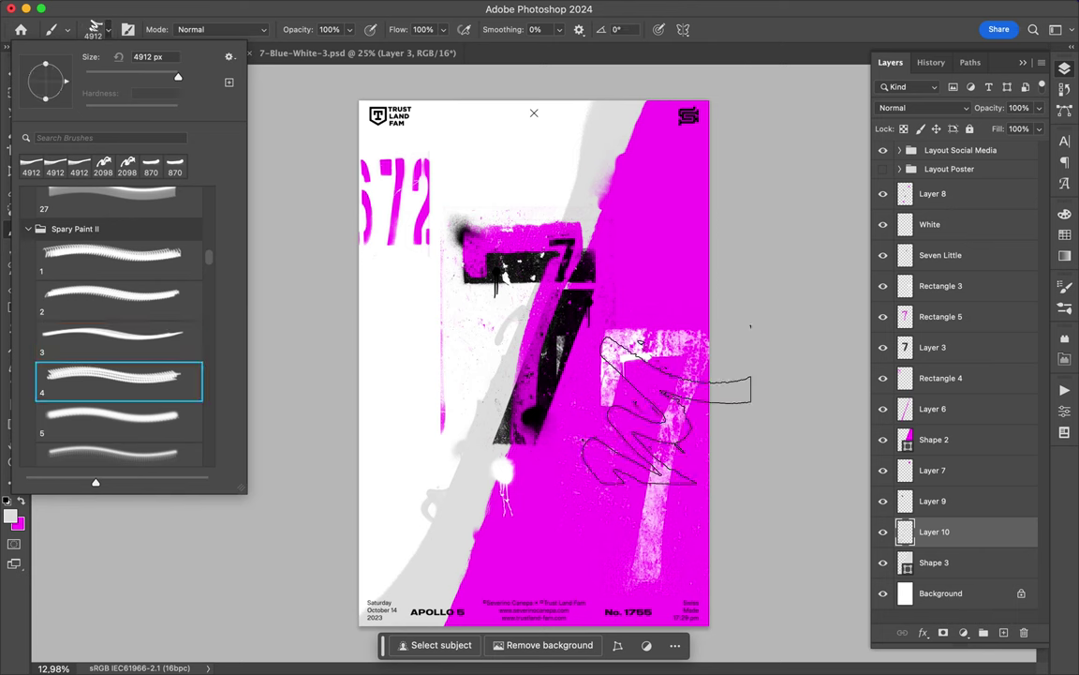
pyautogui.press('Return')
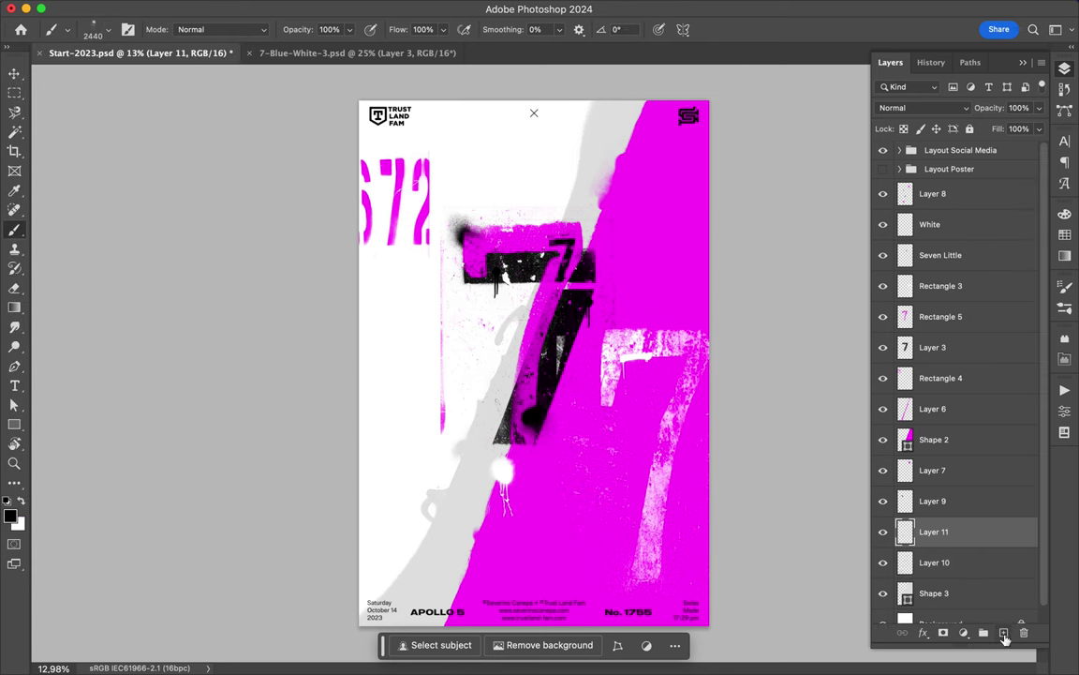
# - Move Layer 11 above Shape 2 and stamp drip brushes, grey at the top-left
pyautogui.moveTo(951, 536); pyautogui.dragTo(946, 426)
pyautogui.click(61, 29)
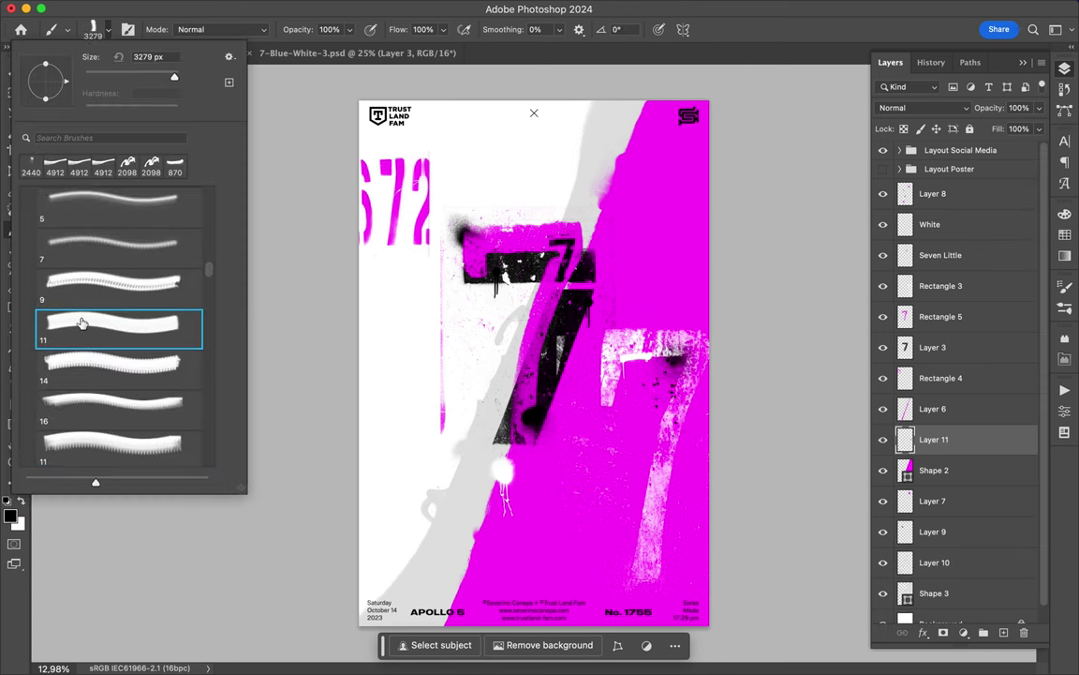
pyautogui.press('.')
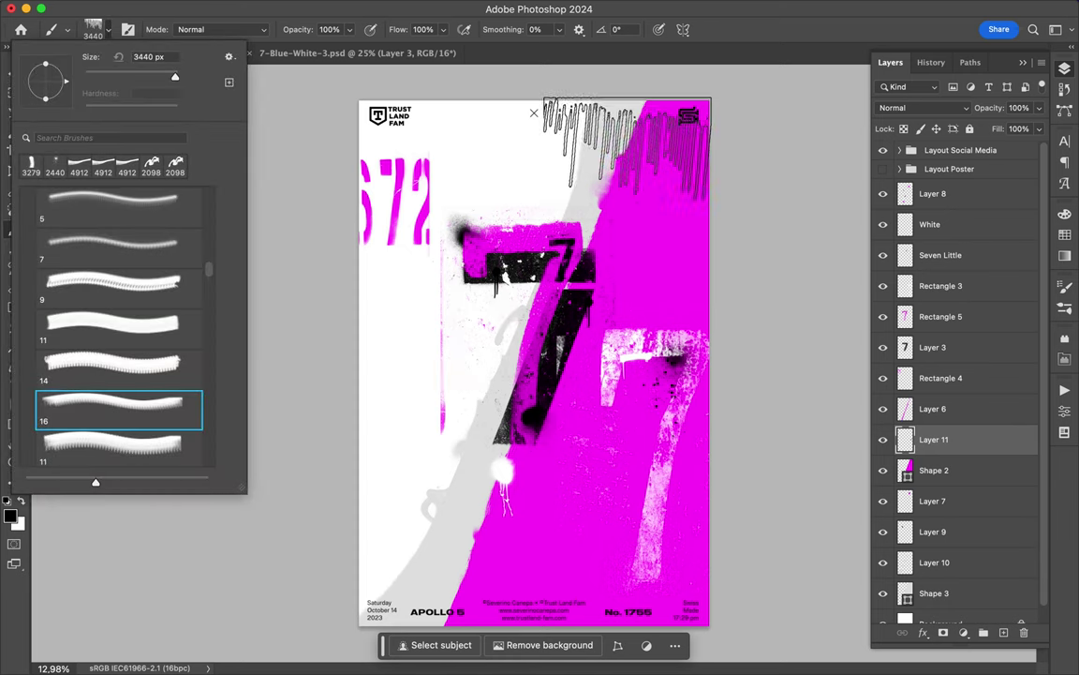
pyautogui.press('.')
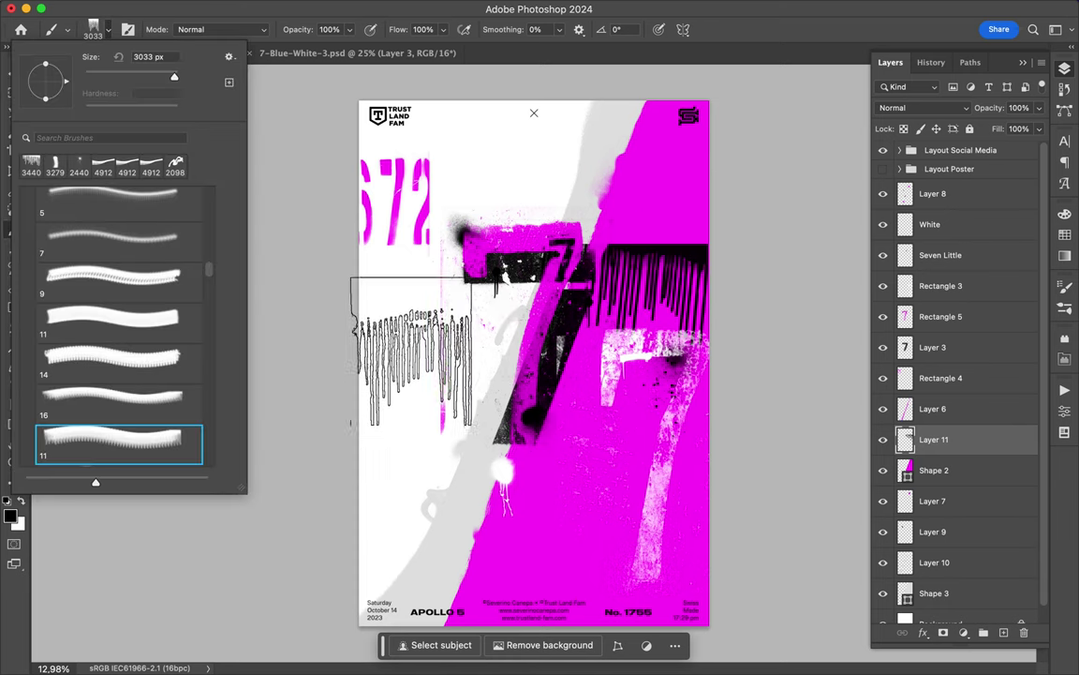
pyautogui.click(427, 169)
# - Search the brush presets for 'skull' and choose a skull brush
pyautogui.press('.')
pyautogui.press('.')
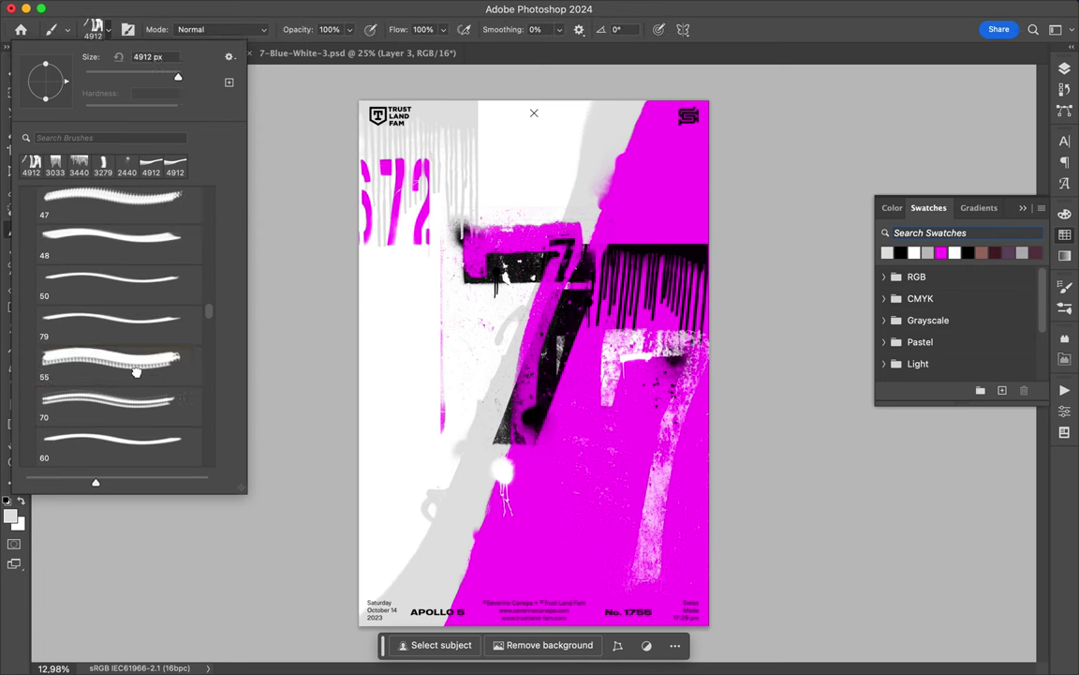
pyautogui.write('skull')
pyautogui.click(103, 272)
pyautogui.press('Return')
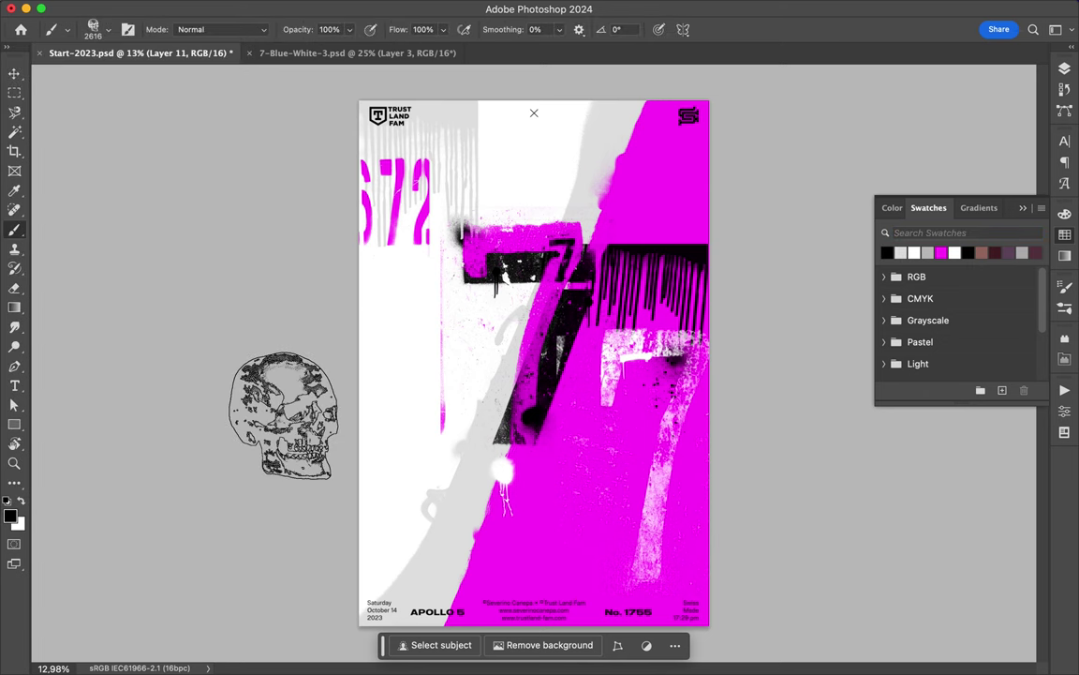
# - Stamp a skull over the lower 7 and a grey vintage skull beside the black 7
pyautogui.click(599, 439)
pyautogui.press('v')
pyautogui.write('Skull')
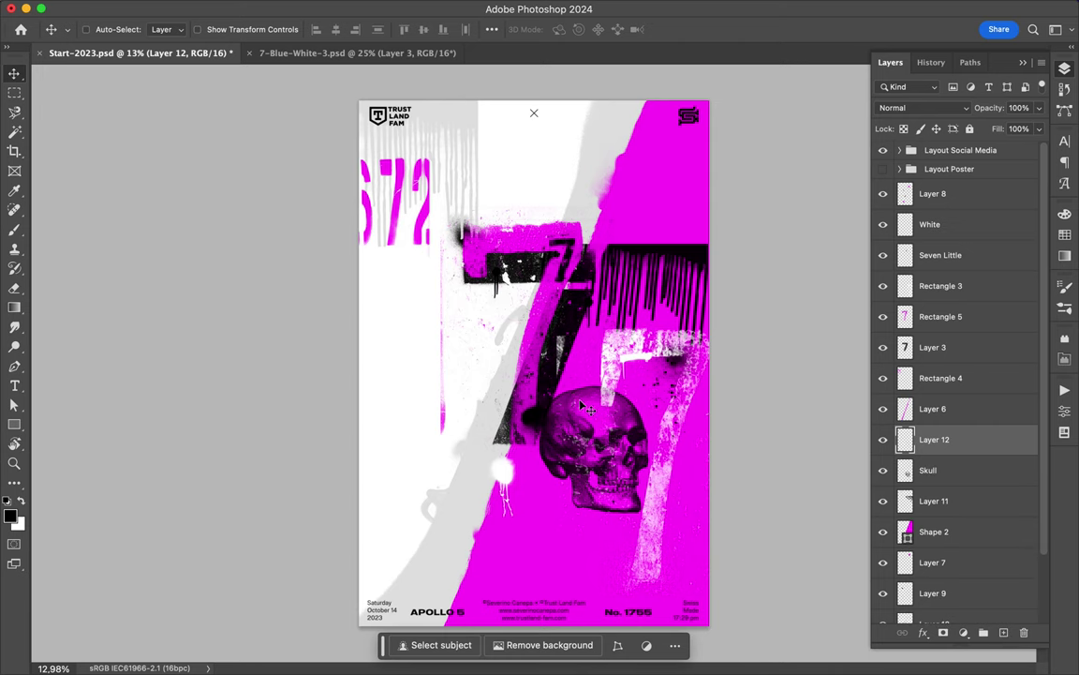
pyautogui.press('b')
pyautogui.click(103, 34)
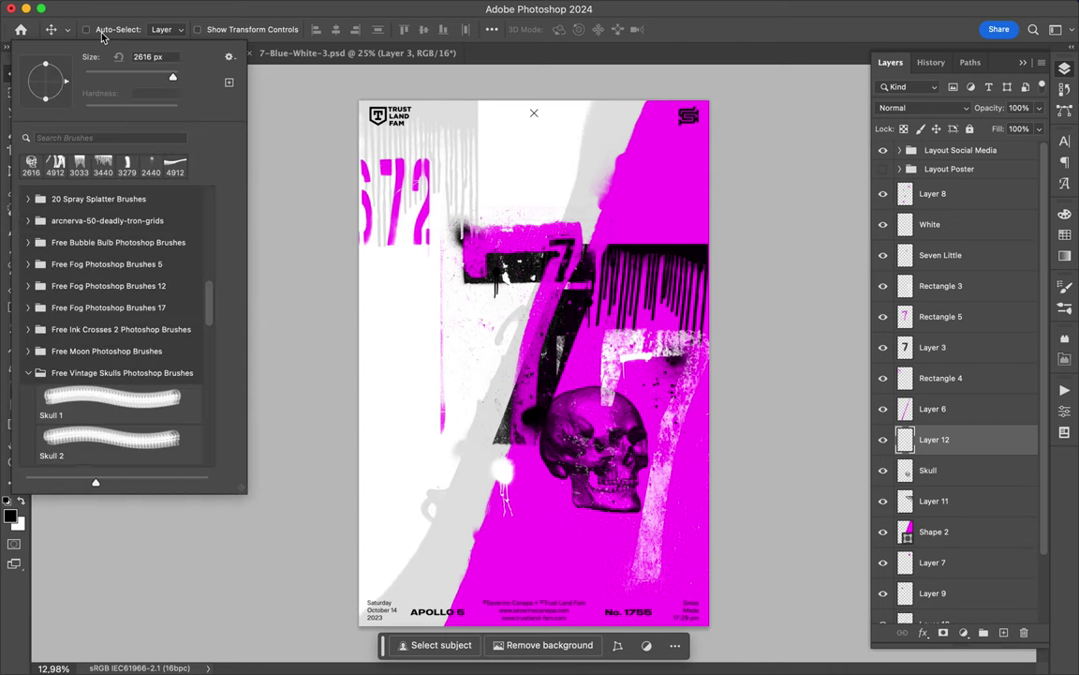
pyautogui.scroll(-2, 112, 328)
pyautogui.click(112, 401)
pyautogui.click(388, 258)
# - Flip the grey skull horizontally, then enlarge it and move it down-right
pyautogui.hotkey('ctrl', 't')
pyautogui.press('Return')
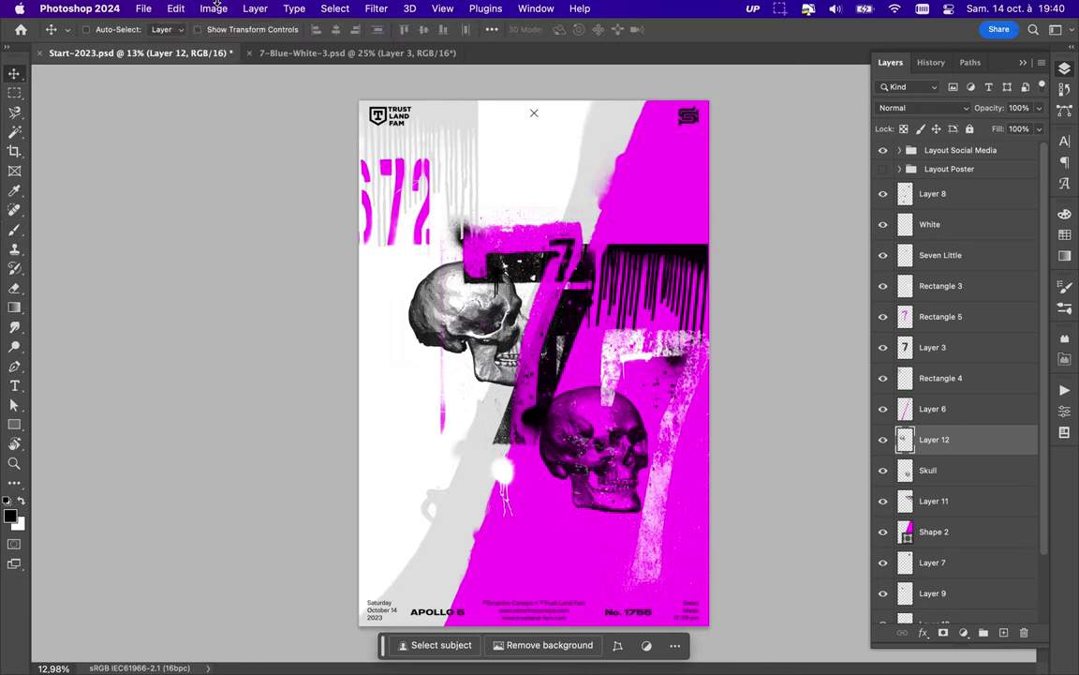
pyautogui.click(175, 9)
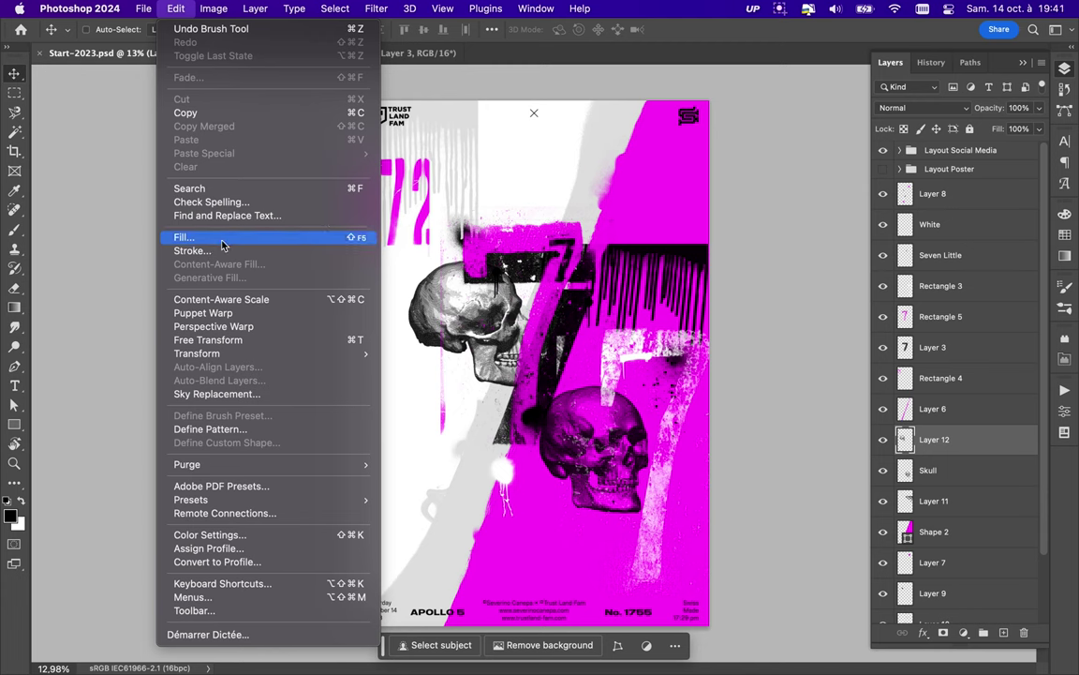
pyautogui.moveTo(197, 353)
pyautogui.click(486, 623)
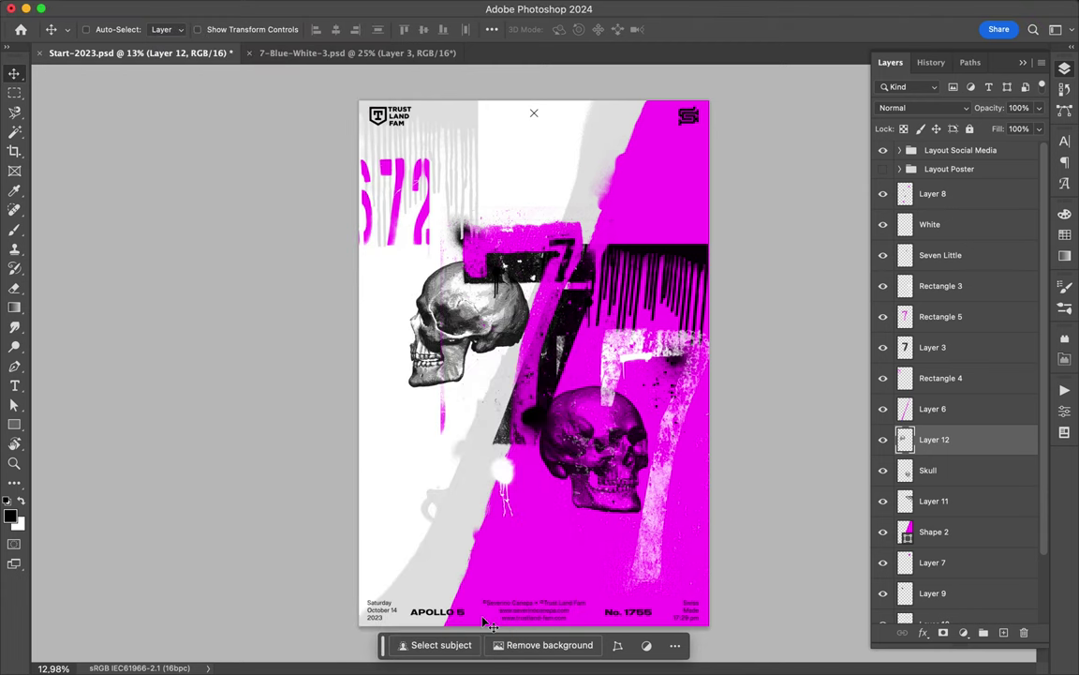
pyautogui.hotkey('ctrl', 't')
pyautogui.moveTo(450, 338); pyautogui.dragTo(499, 365)
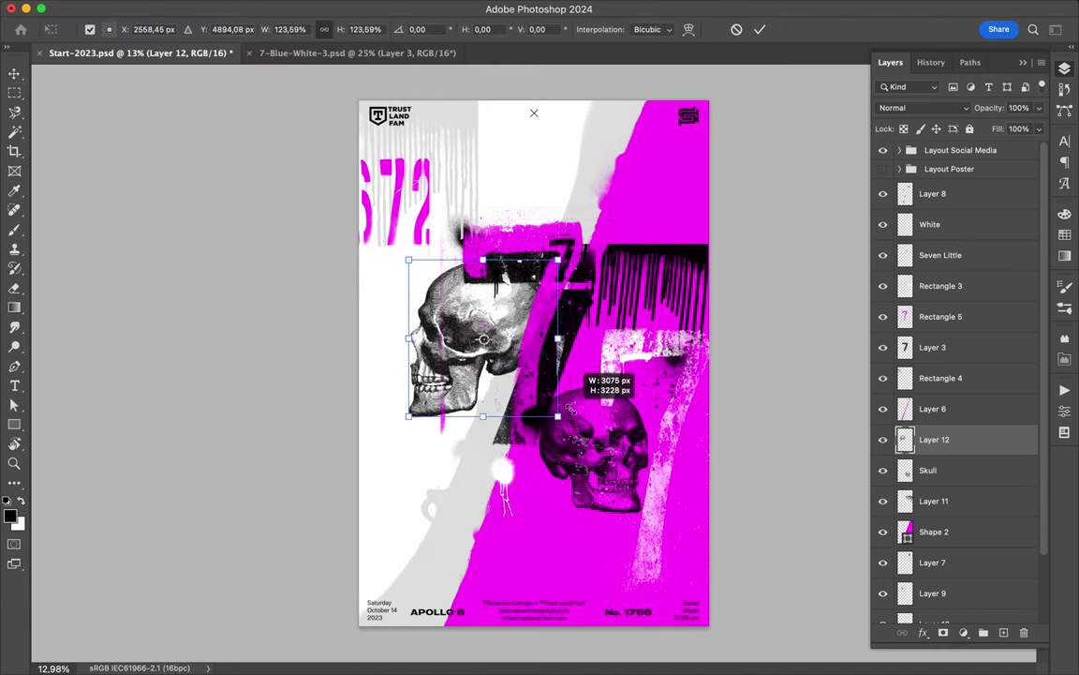
pyautogui.press('Return')
# - Move the skull layer beneath the magenta Shape 2 and add a new layer
pyautogui.scroll(-2, 953, 422)
pyautogui.moveTo(942, 426); pyautogui.dragTo(958, 467)
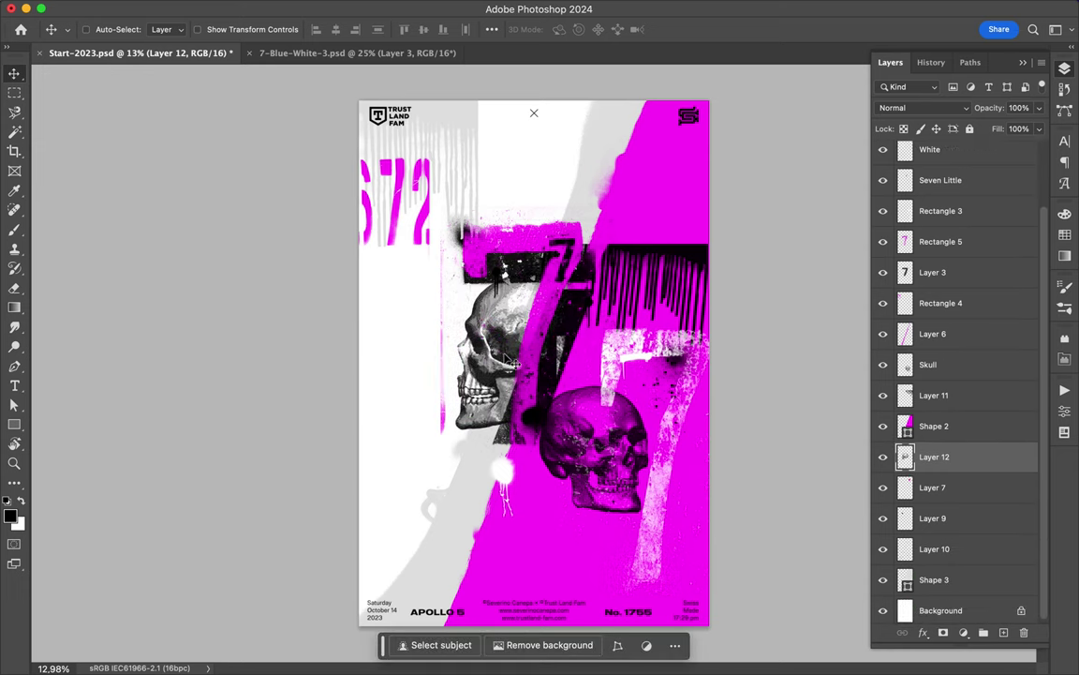
pyautogui.click(970, 364)
pyautogui.press('b')
pyautogui.click(976, 404)
pyautogui.hotkey('ctrl', 'shift', 'alt', 'n')
pyautogui.click(94, 29)
# - Choose a large texture and swirling ink brush with magenta as paint colour
pyautogui.scroll(-2, 103, 347)
pyautogui.click(93, 299)
pyautogui.doubleClick(103, 356)
pyautogui.click(94, 29)
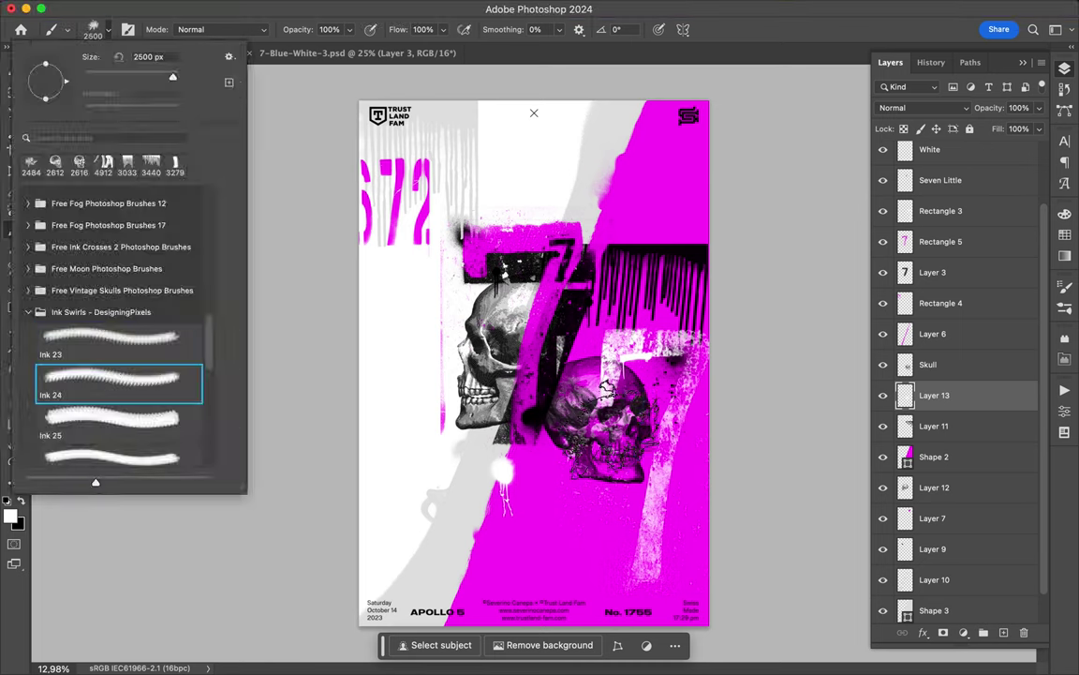
pyautogui.doubleClick(97, 480)
pyautogui.click(93, 29)
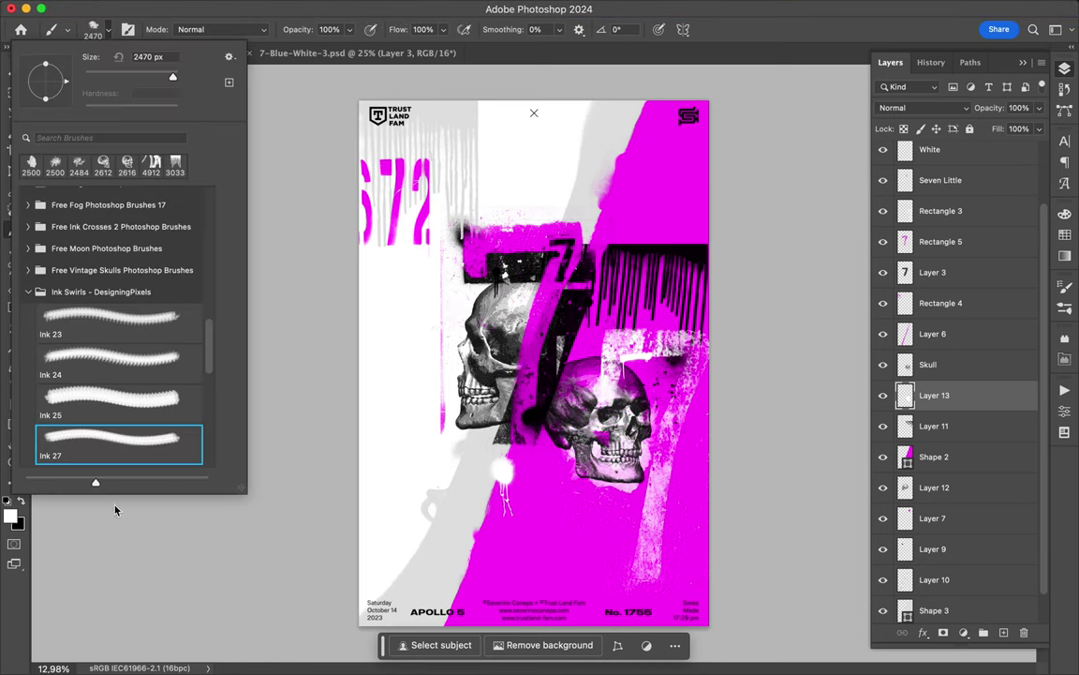
pyautogui.click(1064, 234)
pyautogui.click(882, 247)
# - Select Layer 7 and stamp magenta ink texture over the left skull
pyautogui.press('v')
pyautogui.click(928, 518)
pyautogui.press('b')
pyautogui.click(497, 328)
pyautogui.press('v')
pyautogui.press('b')
pyautogui.click(524, 319)
pyautogui.press('v')
# - Copy marquee areas from the left skull and Layer 8 to new layers, placing a fragment lower-left
pyautogui.press('m')
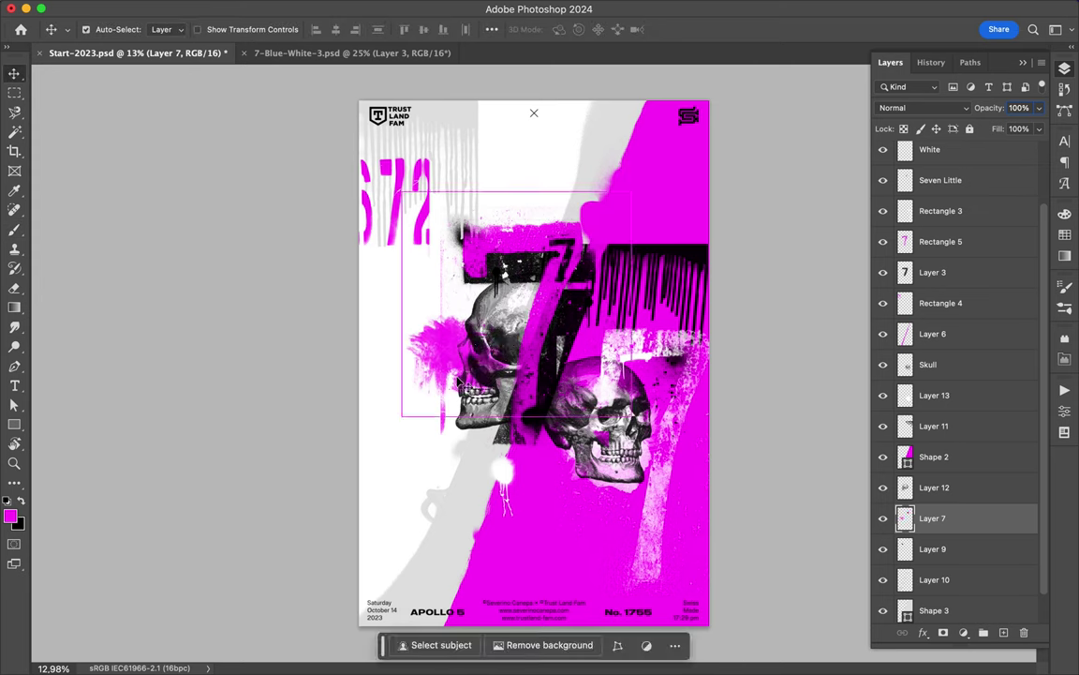
pyautogui.moveTo(410, 229); pyautogui.dragTo(560, 397)
pyautogui.hotkey('ctrl', 'j')
pyautogui.press('v')
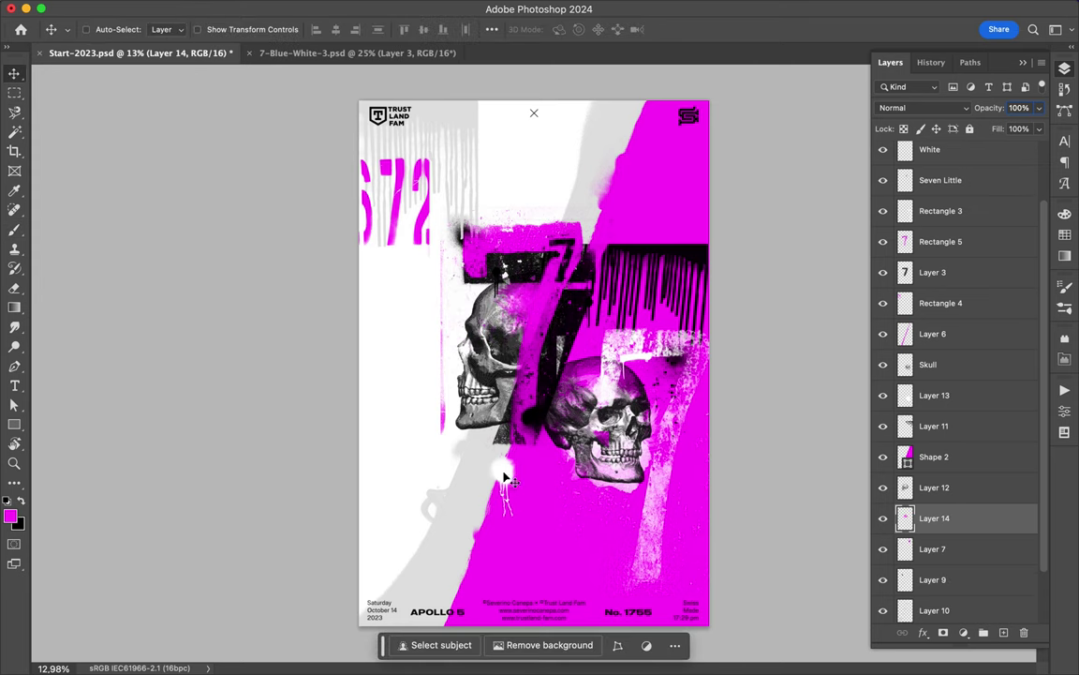
pyautogui.keyDown('ctrl'); pyautogui.click(503, 468); pyautogui.keyUp('ctrl')
pyautogui.press('m')
pyautogui.moveTo(483, 435)
pyautogui.mouseDown()
pyautogui.moveTo(529, 478)
pyautogui.moveTo(453, 482)
pyautogui.mouseUp()
pyautogui.hotkey('ctrl', 'j')
pyautogui.press('v')
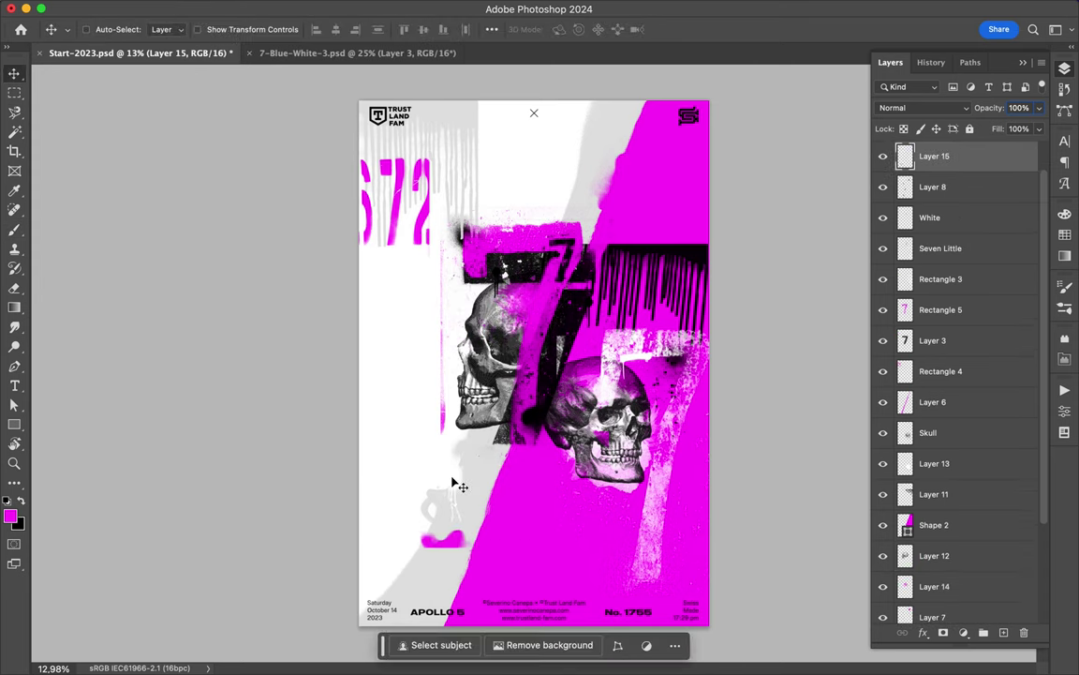
# - Copy a texture area from Layer 11, stack it under Rectangle 3 and reposition it
pyautogui.click(934, 494)
pyautogui.press('m')
pyautogui.moveTo(397, 101); pyautogui.dragTo(535, 270)
pyautogui.hotkey('ctrl', 'j')
pyautogui.moveTo(980, 498); pyautogui.dragTo(937, 298)
pyautogui.press('v')
pyautogui.moveTo(452, 113); pyautogui.dragTo(590, 276)
# - Switch to the brush and choose a powder brush
pyautogui.press('b')
pyautogui.click(93, 29)
pyautogui.scroll(-10, 112, 328)
pyautogui.scroll(-5, 113, 328)
pyautogui.click(113, 299)
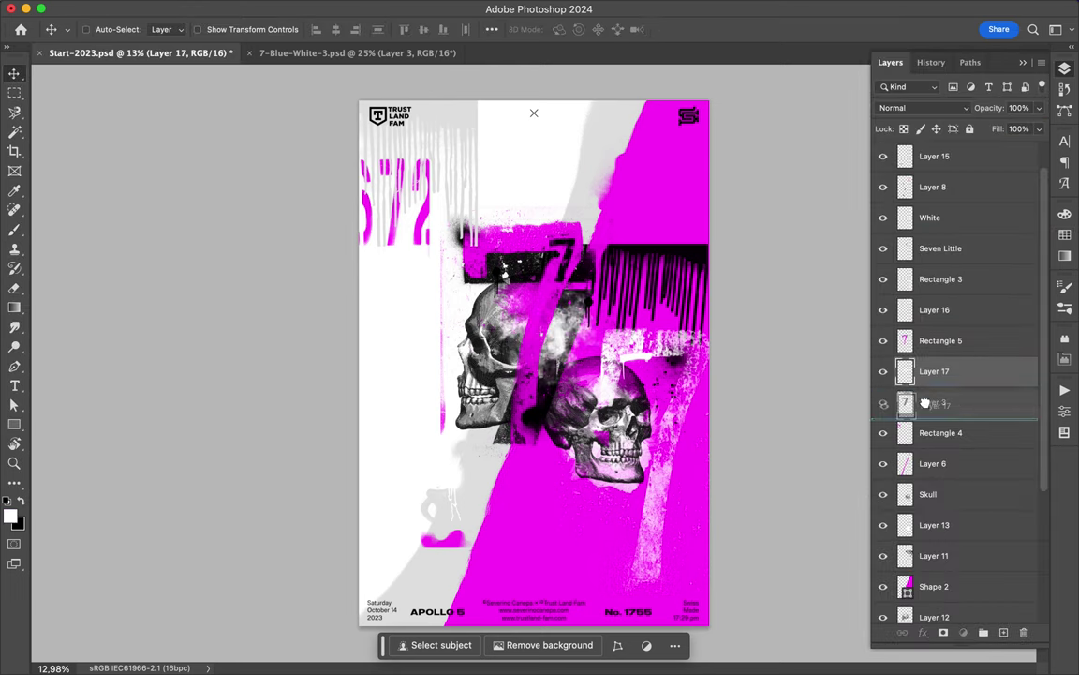
# - Tuck the white powder layer beneath Layer 3 and pick a sprayed splatter brush
pyautogui.moveTo(925, 403); pyautogui.dragTo(925, 358)
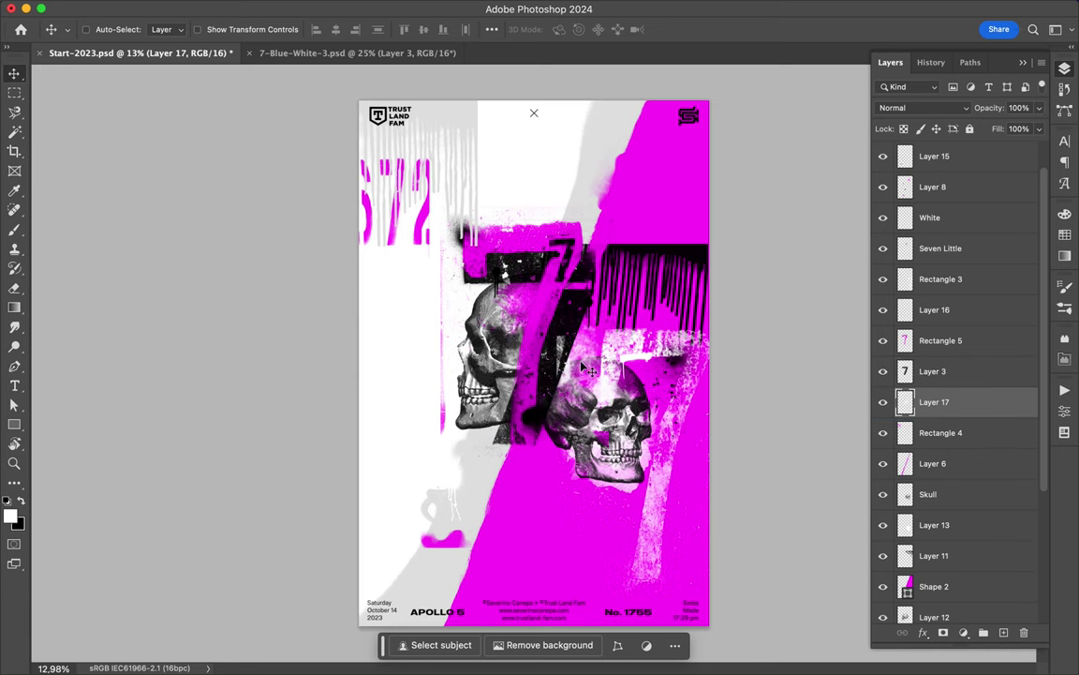
pyautogui.click(106, 35)
pyautogui.click(72, 313)
pyautogui.click(121, 443)
pyautogui.press('Return')
# - Reposition the Layer 18 splatter and move it below Rectangle 5
pyautogui.press('v')
pyautogui.moveTo(553, 300); pyautogui.dragTo(567, 239)
pyautogui.moveTo(934, 193); pyautogui.dragTo(965, 356)
pyautogui.press('b')
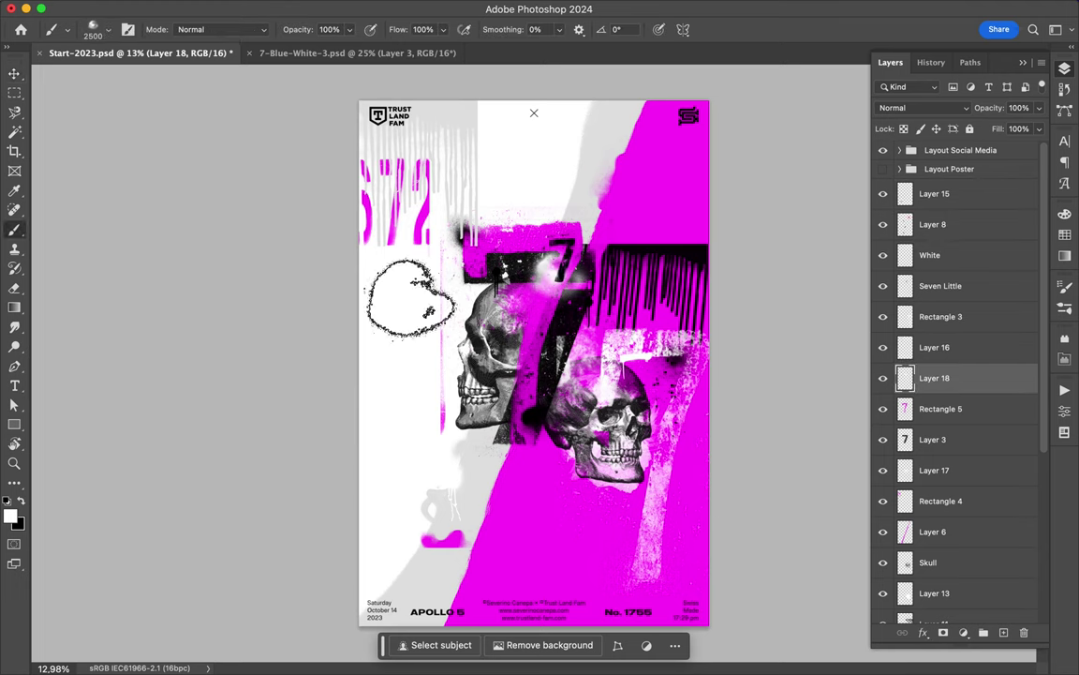
# - Choose a graffiti stroke brush and move the black spray splatter above the 7
pyautogui.click(106, 29)
pyautogui.click(26, 346)
pyautogui.click(41, 431)
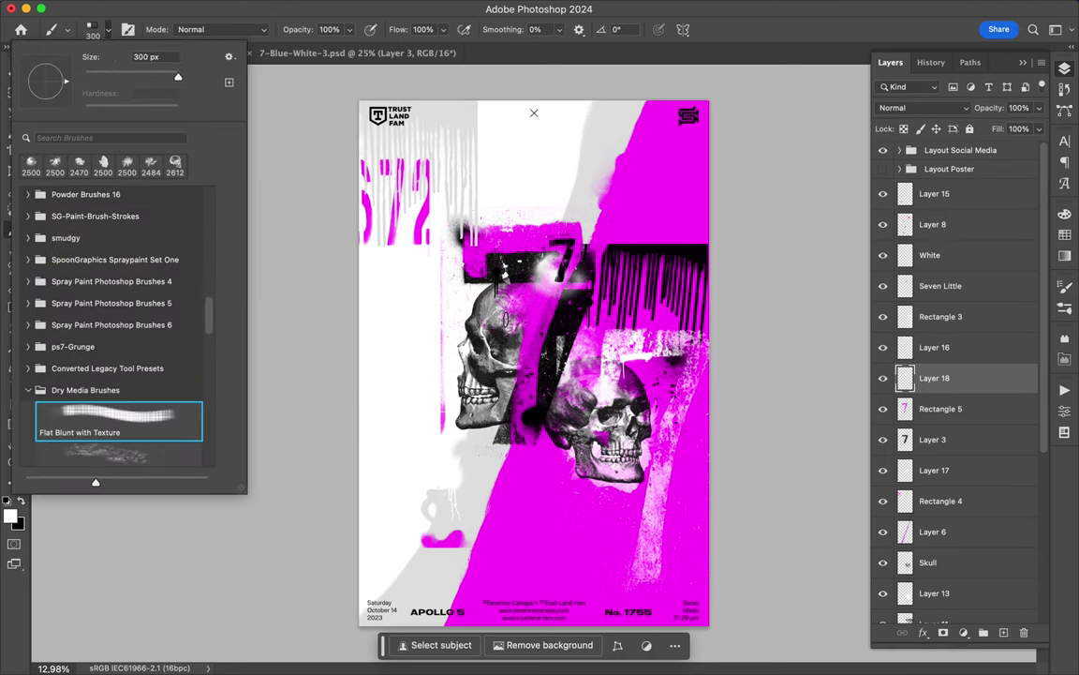
pyautogui.click(28, 455)
pyautogui.scroll(-3, 103, 328)
pyautogui.click(56, 412)
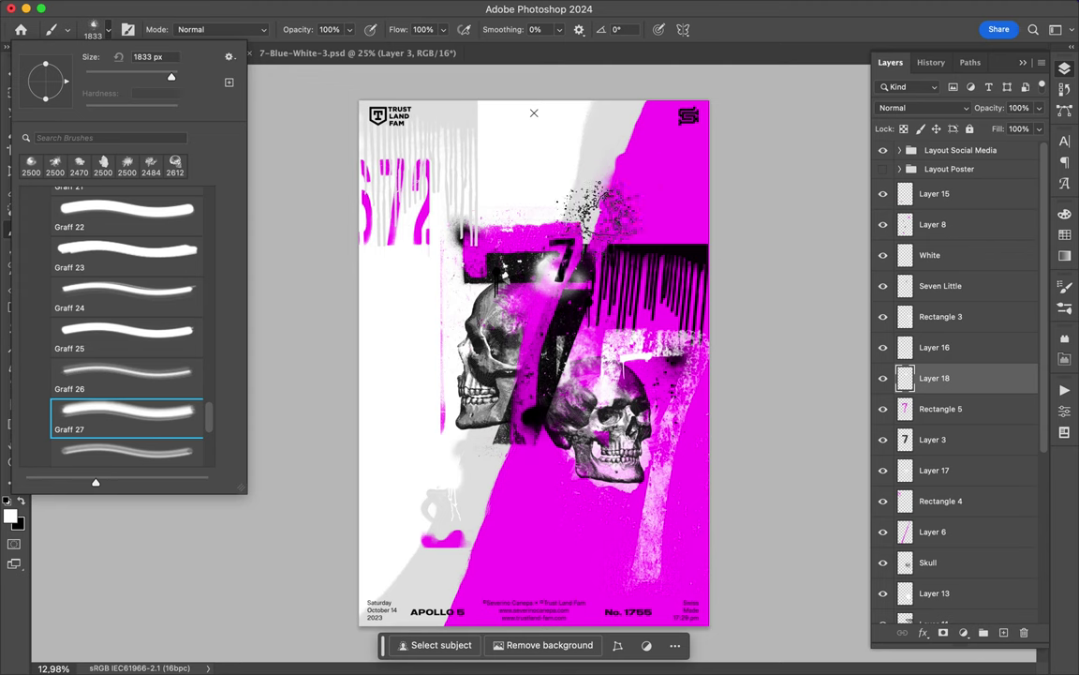
pyautogui.press('v')
pyautogui.moveTo(698, 229); pyautogui.dragTo(709, 270)
# - Dab white paint onto and beside the lower skull
pyautogui.press('b')
pyautogui.click(93, 29)
pyautogui.press('Escape')
pyautogui.click(93, 29)
pyautogui.press('Escape')
pyautogui.click(544, 442)
pyautogui.press('v')
# - Stamp magenta spray texture on the poster's left edge
pyautogui.press('b')
pyautogui.click(93, 29)
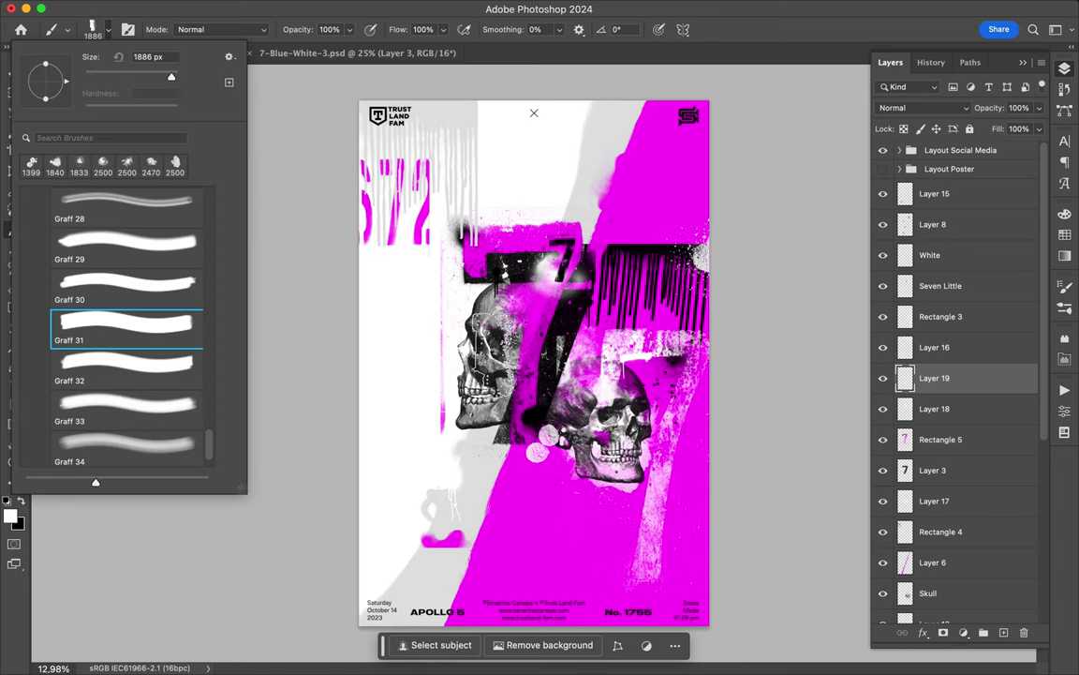
pyautogui.click(1064, 235)
pyautogui.click(375, 300)
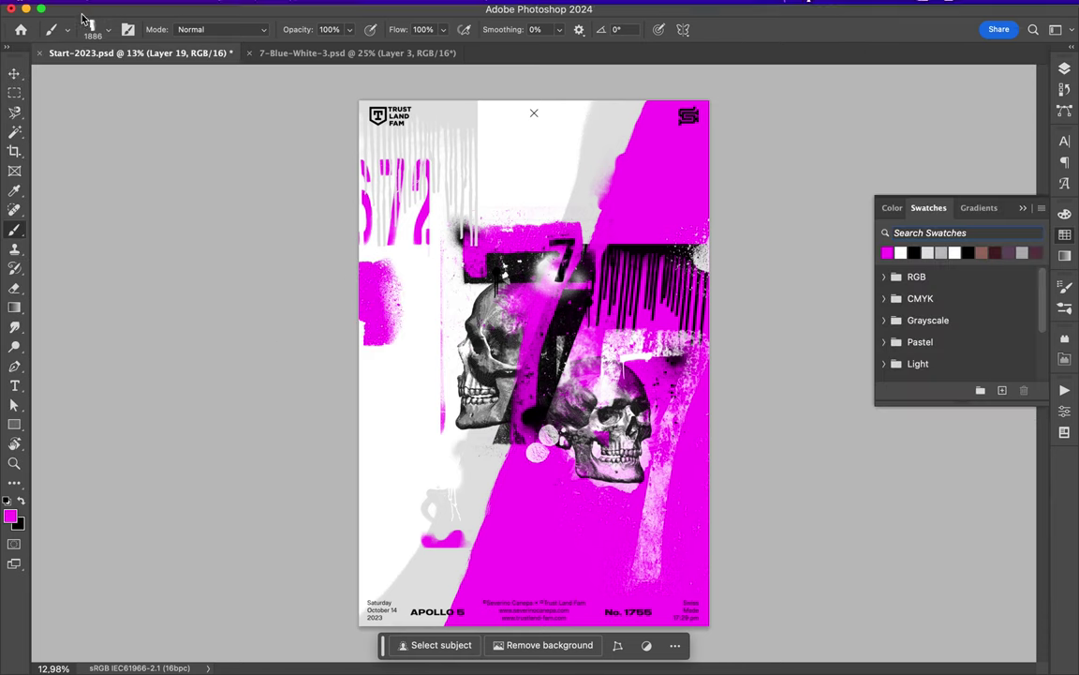
# - Paint white strokes into the lower magenta area of the poster
pyautogui.click(108, 29)
pyautogui.click(900, 252)
pyautogui.moveTo(581, 525); pyautogui.dragTo(623, 539)
# - Try a spray brush, then select a cracked texture brush from the Visual Fear Cracked set
pyautogui.click(108, 29)
pyautogui.click(122, 414)
pyautogui.click(470, 339)
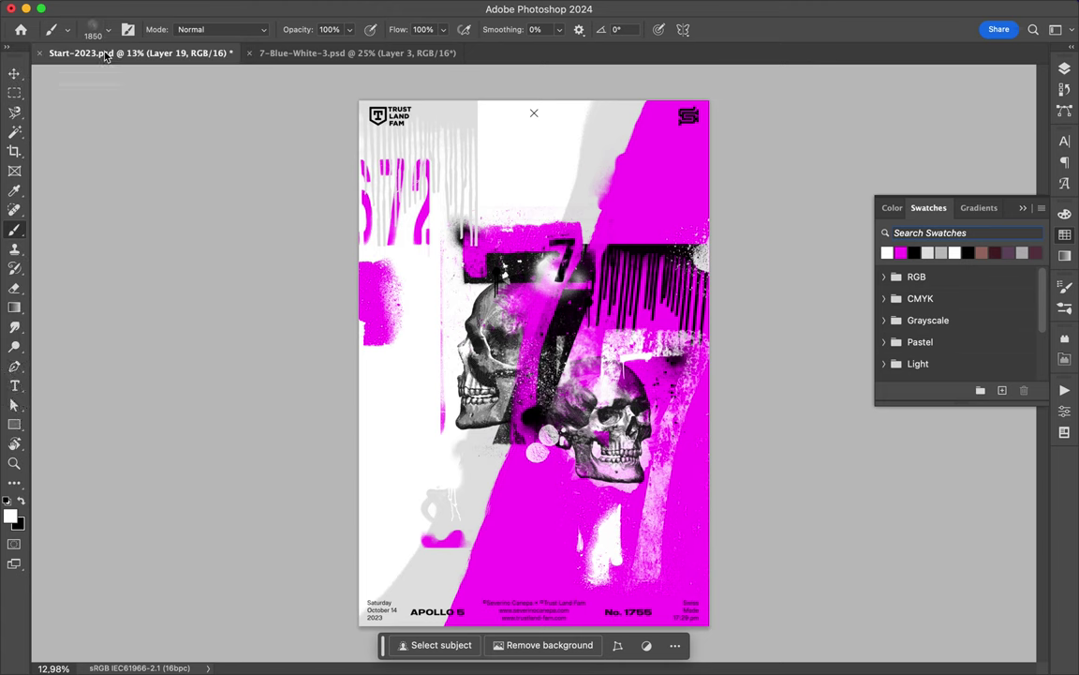
pyautogui.click(108, 30)
pyautogui.scroll(5, 28, 333)
pyautogui.scroll(5, 28, 333)
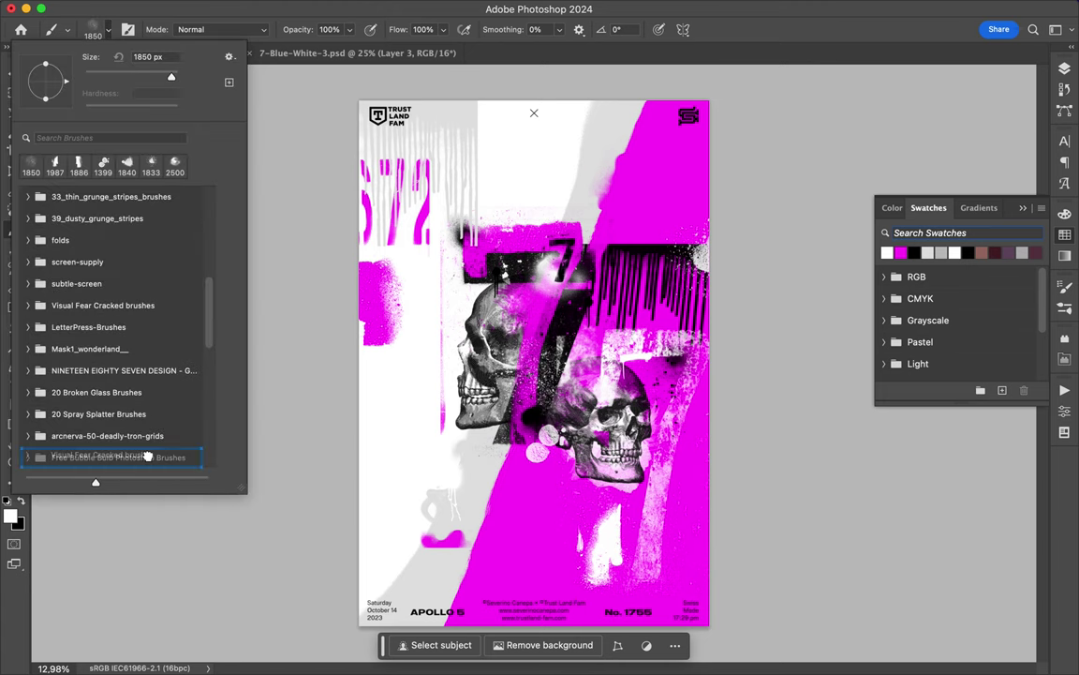
pyautogui.moveTo(147, 456); pyautogui.dragTo(163, 415)
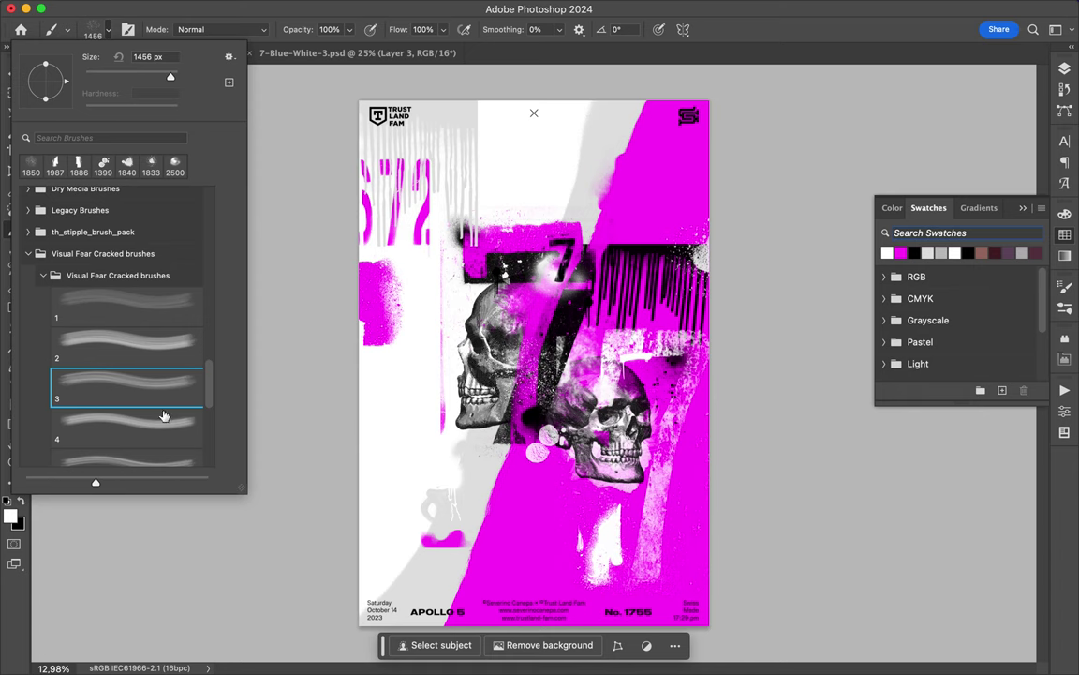
pyautogui.doubleClick(163, 415)
# - On a new layer, spray white marks below the left skull
pyautogui.click(1065, 69)
pyautogui.click(1003, 633)
pyautogui.click(108, 29)
pyautogui.click(440, 441)
# - Choose the Retro Fold 1 brush, then a grunge stripe brush
pyautogui.click(94, 29)
pyautogui.scroll(5, 103, 319)
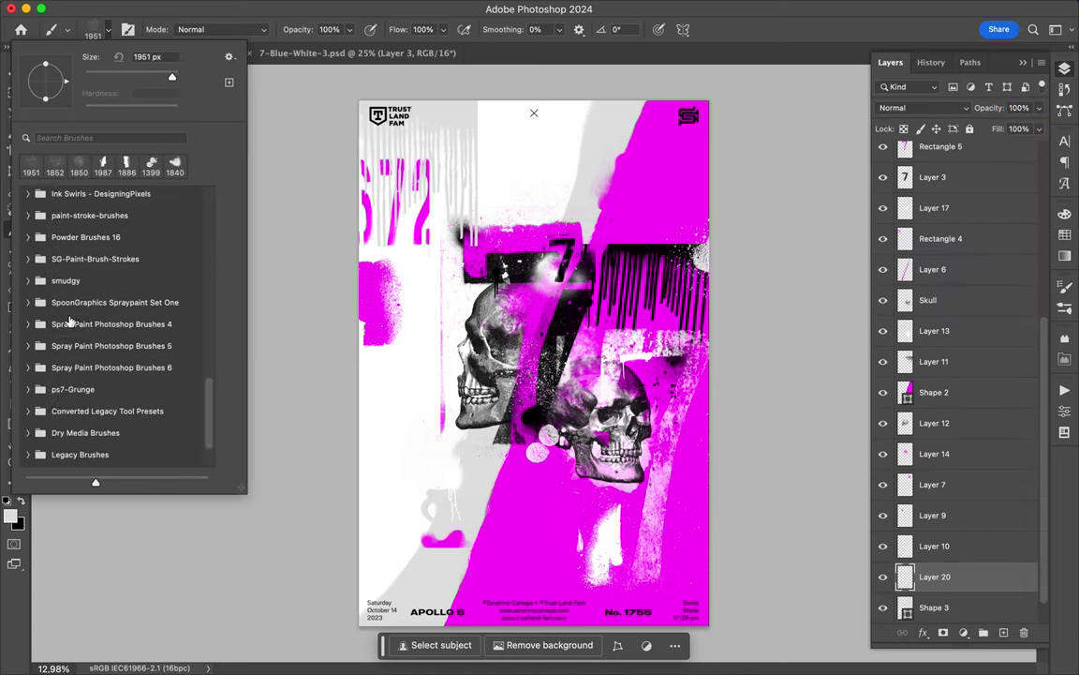
pyautogui.scroll(5, 57, 309)
pyautogui.scroll(5, 72, 300)
pyautogui.scroll(5, 87, 300)
pyautogui.click(28, 304)
pyautogui.click(119, 332)
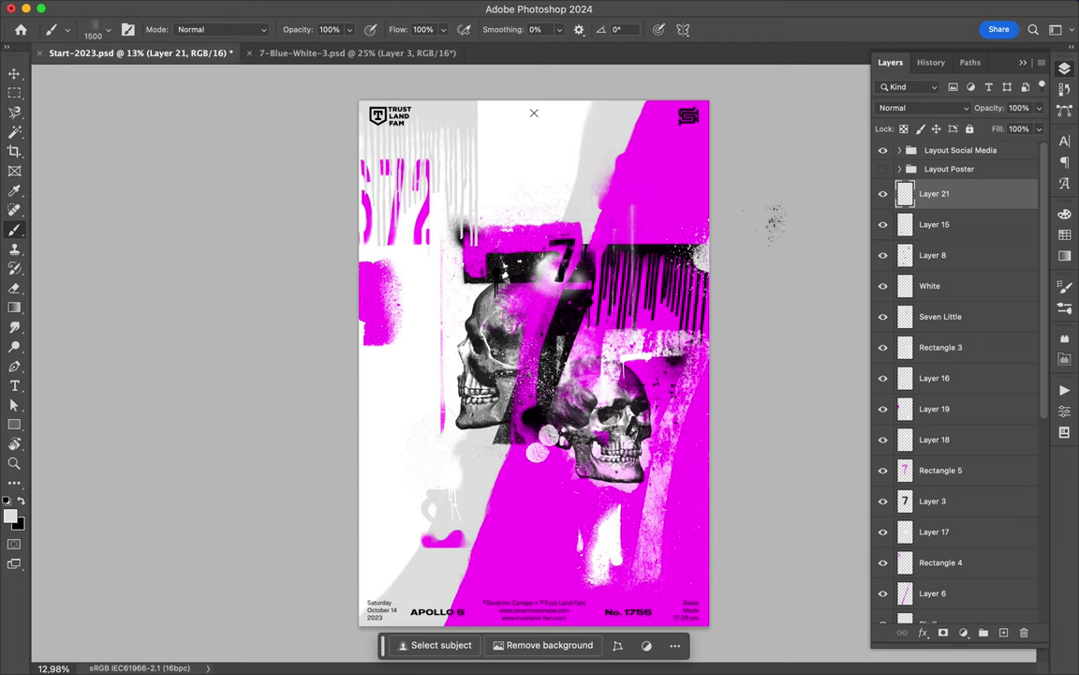
pyautogui.scroll(5, 66, 387)
pyautogui.click(65, 387)
pyautogui.click(75, 421)
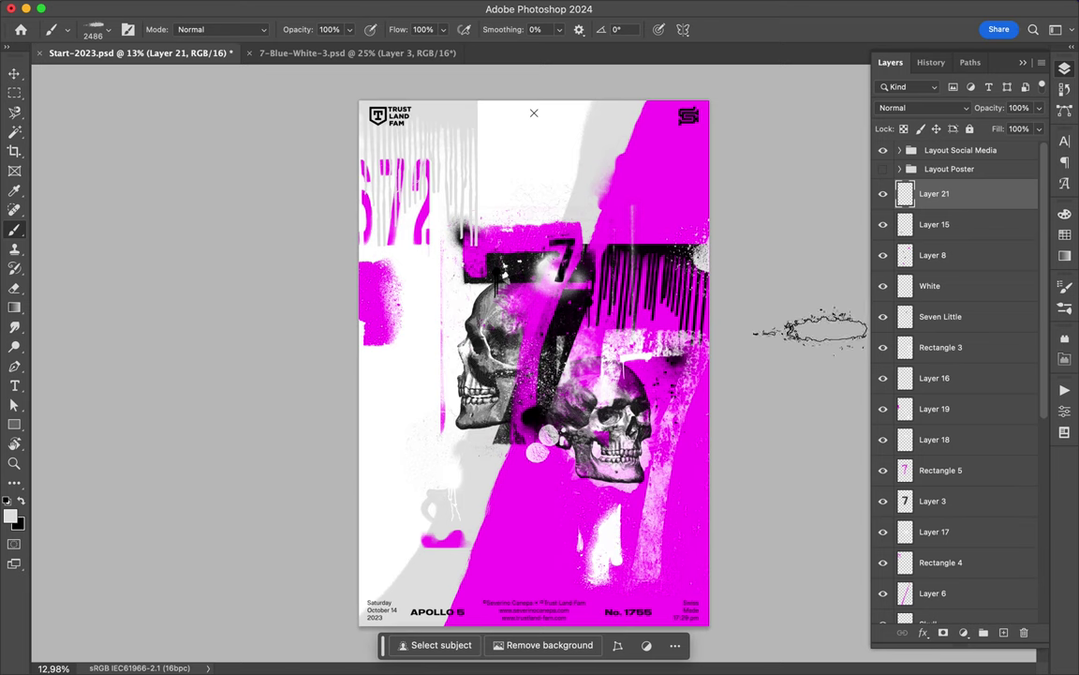
# - Stamp black texture at the lower right with a large Grunge brush
pyautogui.click(93, 29)
pyautogui.click(31, 220)
pyautogui.doubleClick(120, 373)
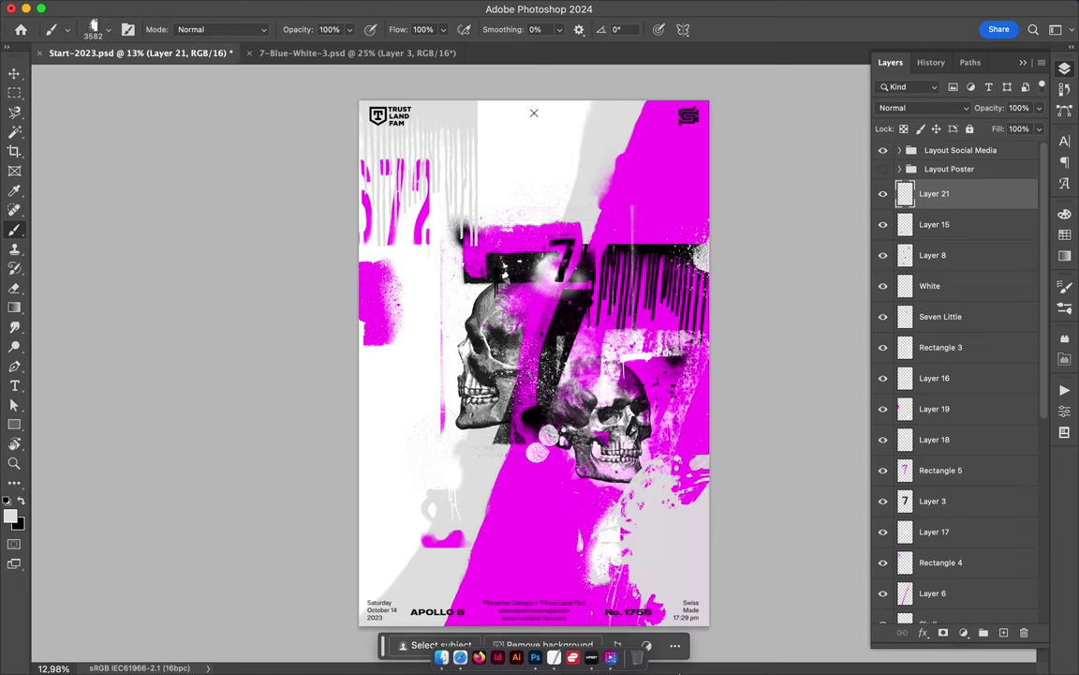
pyautogui.click(1064, 235)
# - Choose another Grunge brush and stamp it over the top-left digits on a new layer
pyautogui.click(93, 29)
pyautogui.doubleClick(120, 409)
pyautogui.click(94, 29)
pyautogui.doubleClick(120, 446)
pyautogui.click(109, 31)
pyautogui.doubleClick(120, 364)
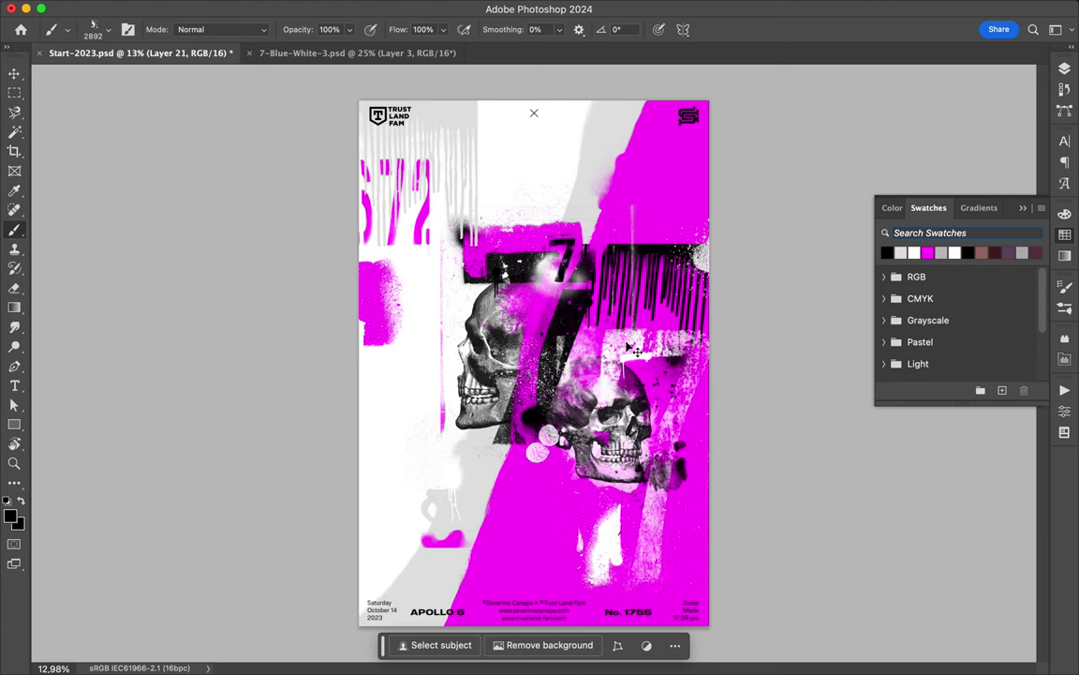
pyautogui.click(1064, 68)
pyautogui.click(1005, 632)
pyautogui.click(403, 192)
# - Pick a 2500 px brush, swap to white, add a top layer and save the poster
pyautogui.click(94, 29)
pyautogui.scroll(5, 120, 309)
pyautogui.doubleClick(120, 281)
pyautogui.click(93, 29)
pyautogui.doubleClick(120, 335)
pyautogui.press('x')
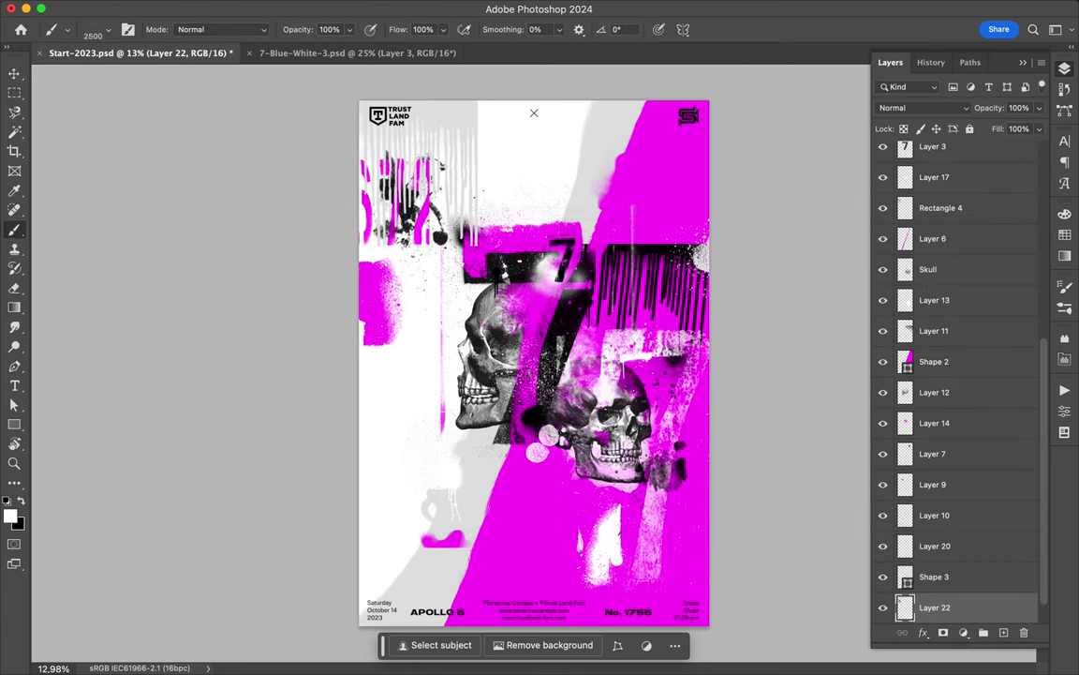
pyautogui.click(1003, 632)
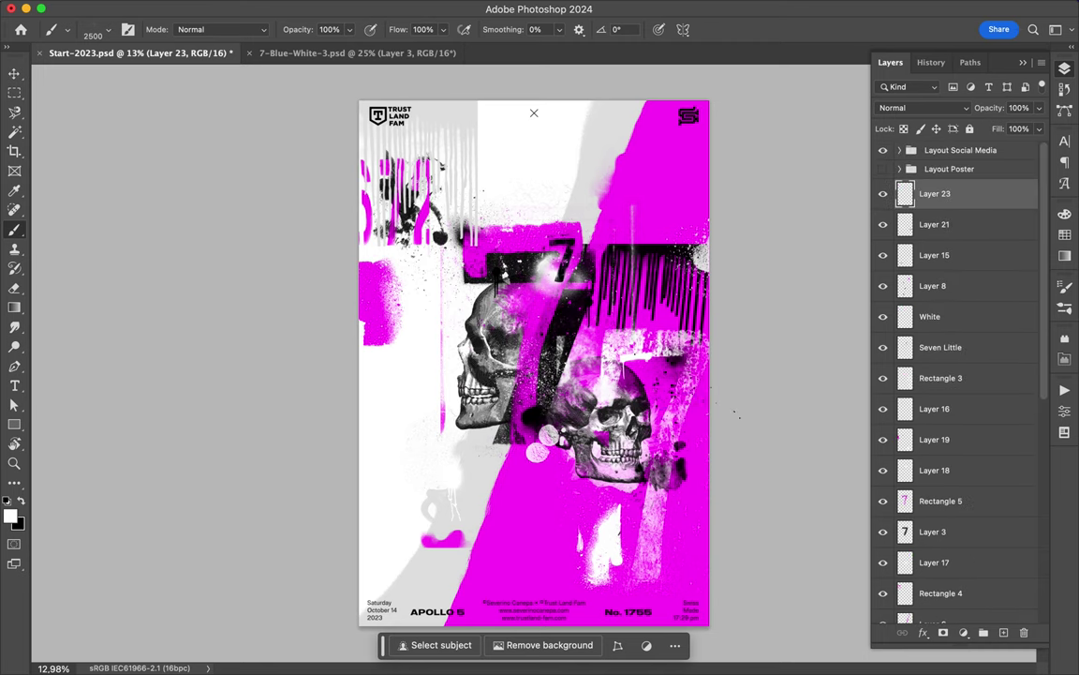
pyautogui.hotkey('ctrl', 's')
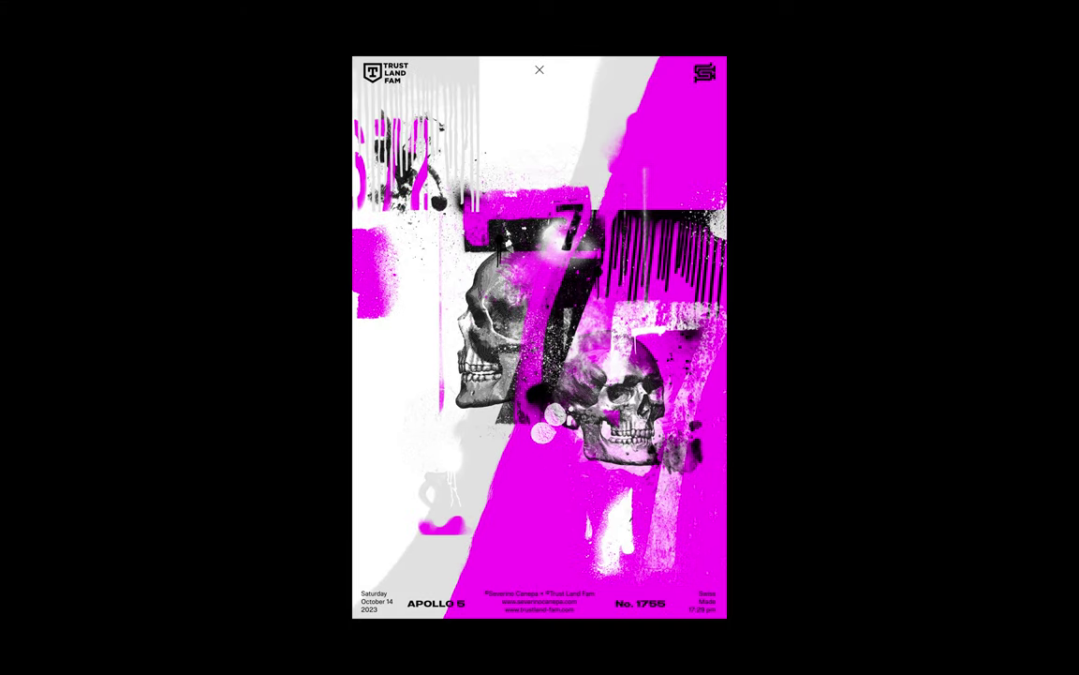